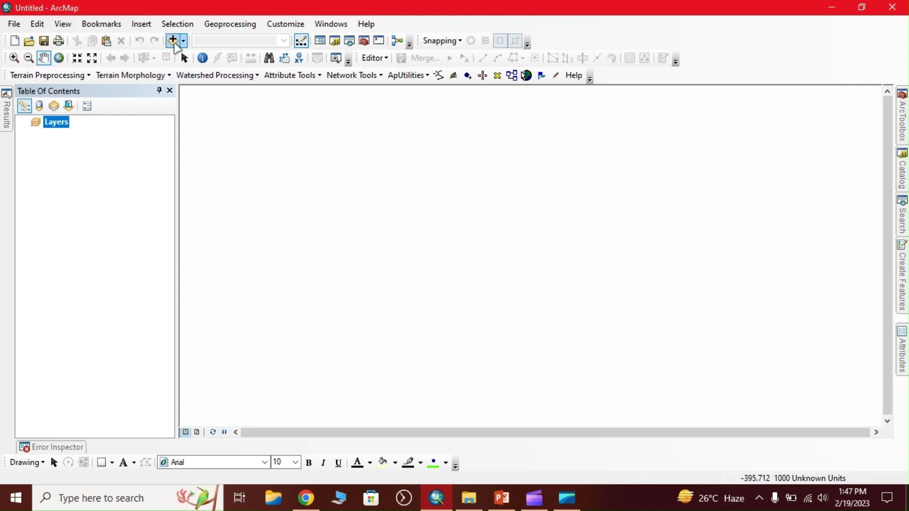
# Add the Landsat band 3 and band 5 TIF rasters (T1_B3.TIF and T1_B5.TIF) from the LC08_L1TP_150036 folder to the map
pyautogui.click(172, 40)
pyautogui.doubleClick(453, 202)
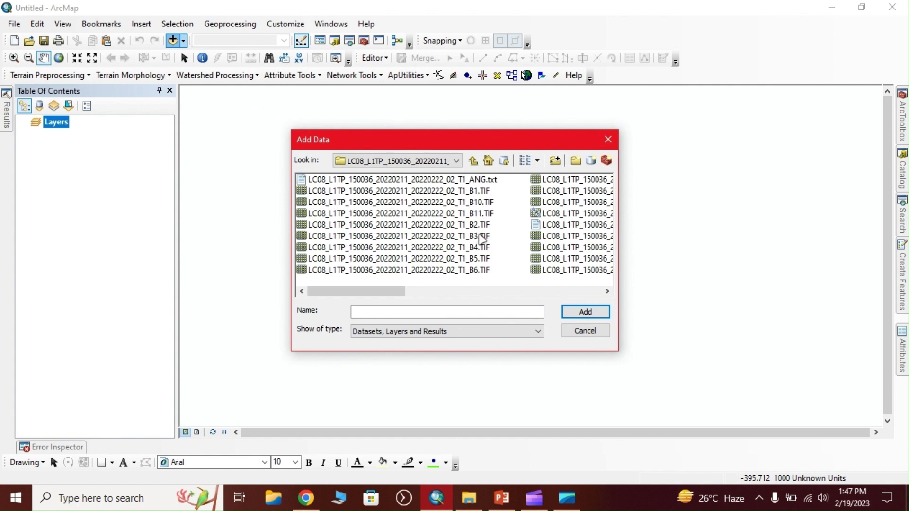
pyautogui.click(480, 238)
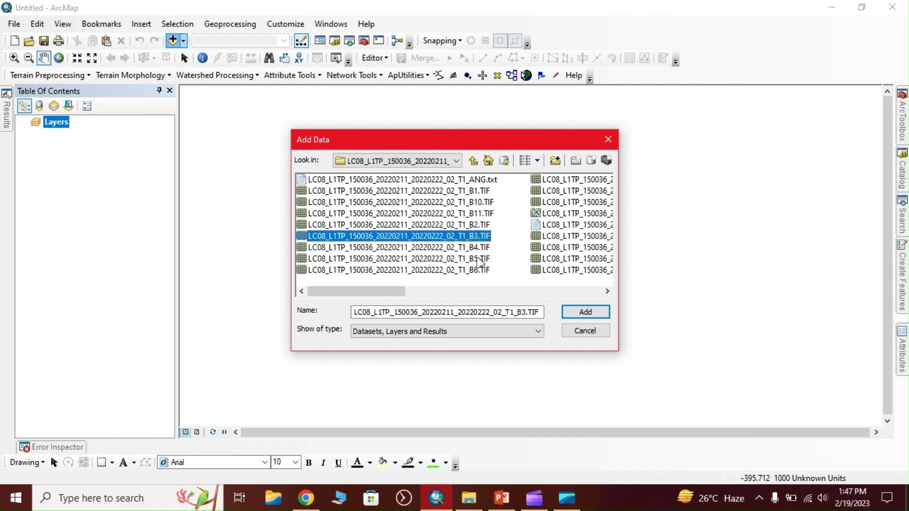
pyautogui.keyDown('ctrl'); pyautogui.click(479, 260); pyautogui.keyUp('ctrl')
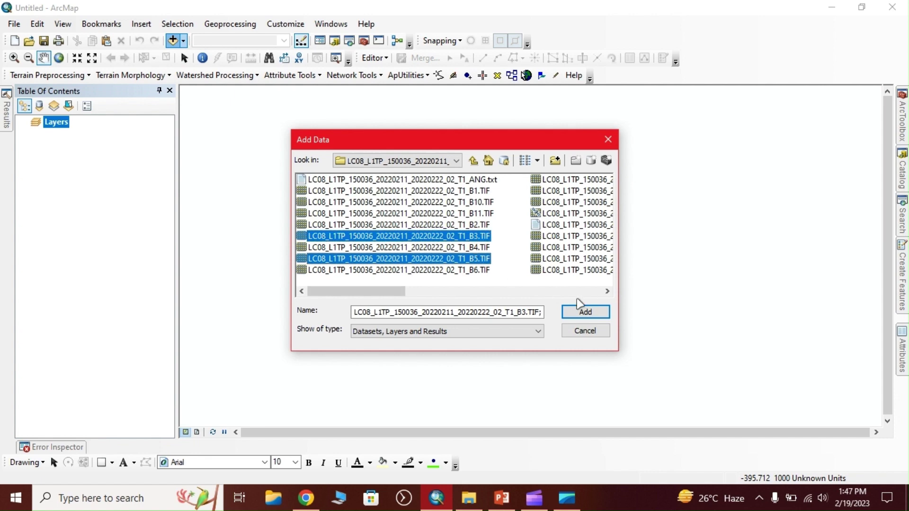
pyautogui.click(585, 311)
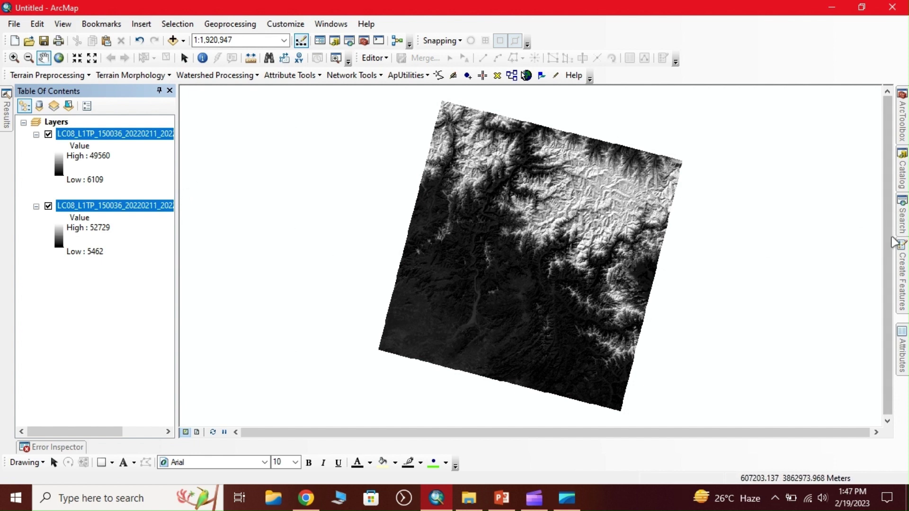
# Search for Raster Calculator and open the tool from the results
pyautogui.click(894, 237)
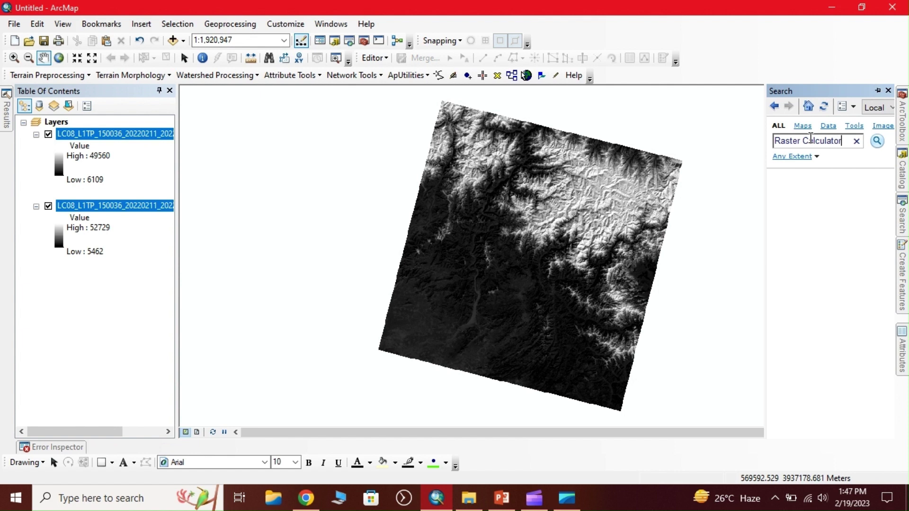
pyautogui.press('Return')
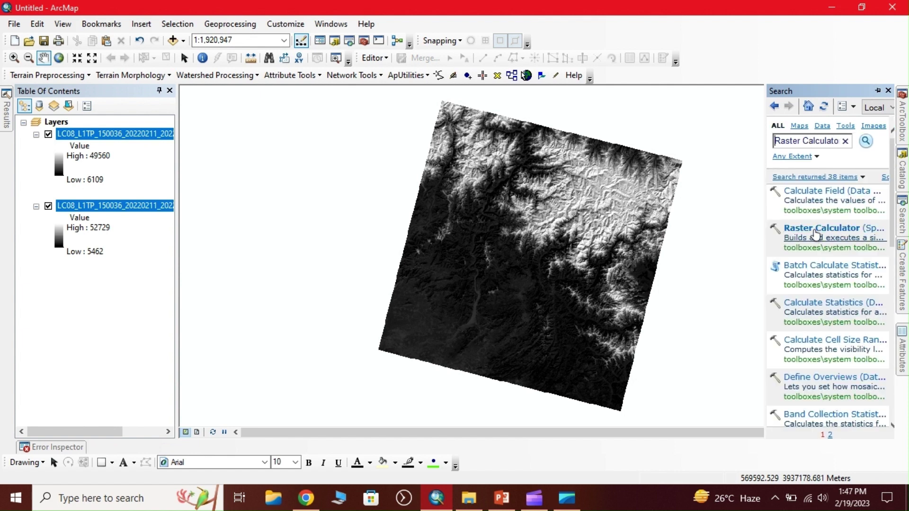
pyautogui.click(814, 229)
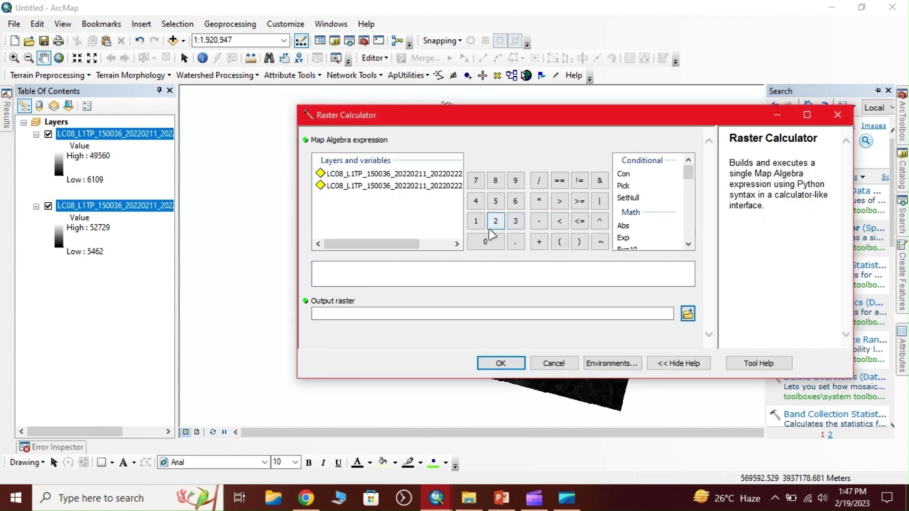
# Build the numerator of the map algebra expression as Float of the B3 raster minus the B5 raster
pyautogui.scroll(-1, 630, 243)
pyautogui.doubleClick(625, 240)
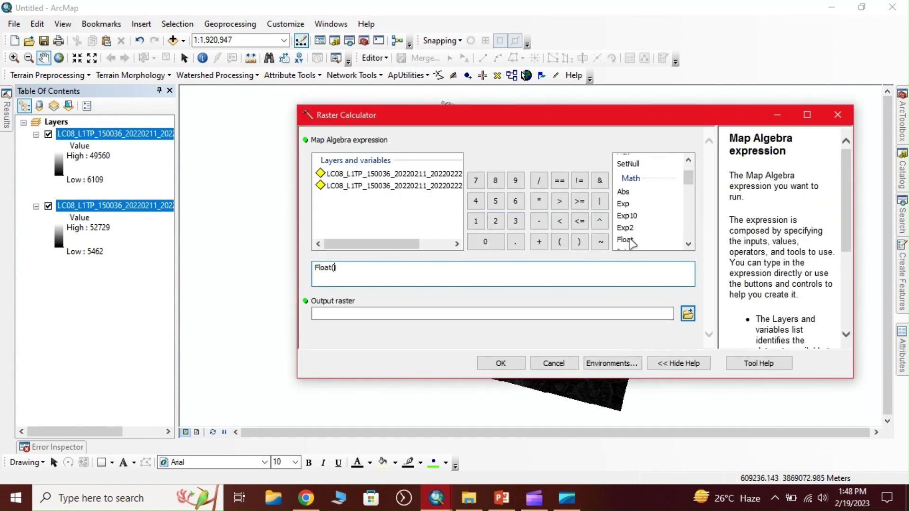
pyautogui.moveTo(405, 244); pyautogui.dragTo(446, 227)
pyautogui.doubleClick(434, 175)
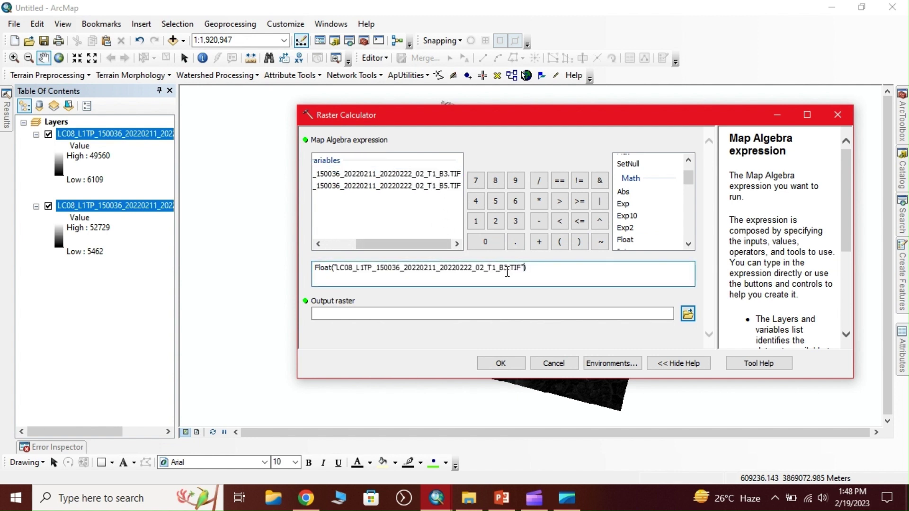
pyautogui.click(539, 221)
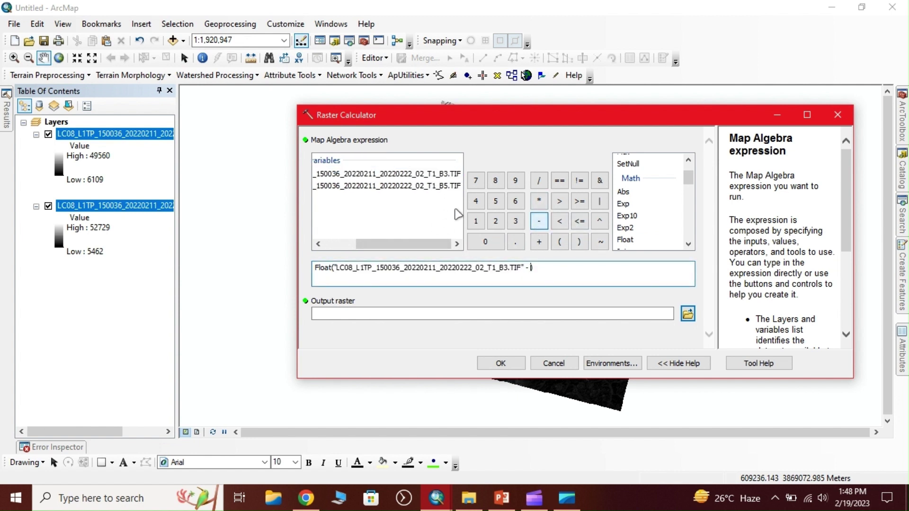
pyautogui.click(431, 188)
pyautogui.doubleClick(431, 189)
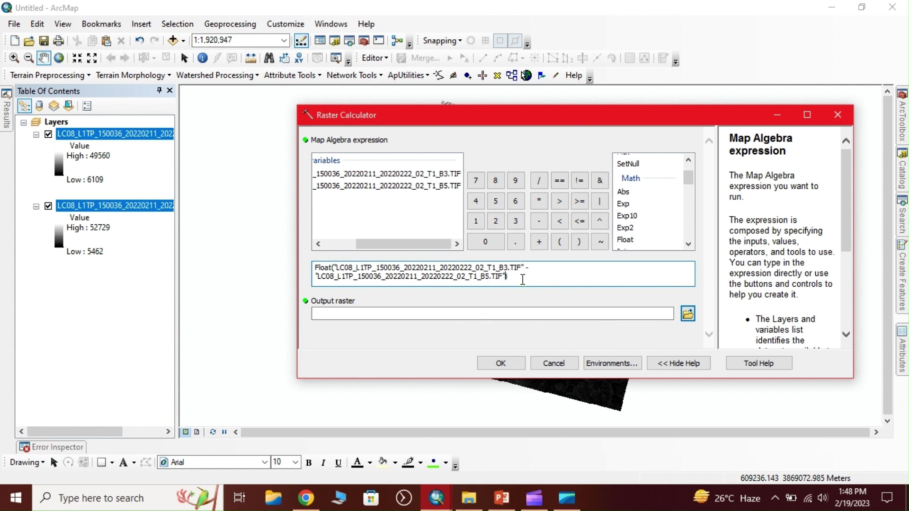
# Divide the expression by Float of the B3 raster plus the B5 raster, and run it with the default output raster lc08_l1tp_15
pyautogui.click(539, 180)
pyautogui.doubleClick(632, 240)
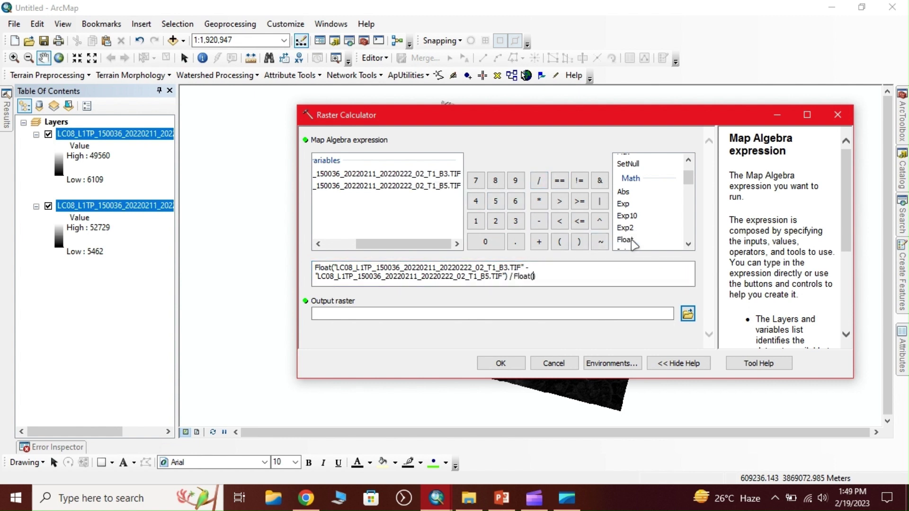
pyautogui.doubleClick(429, 177)
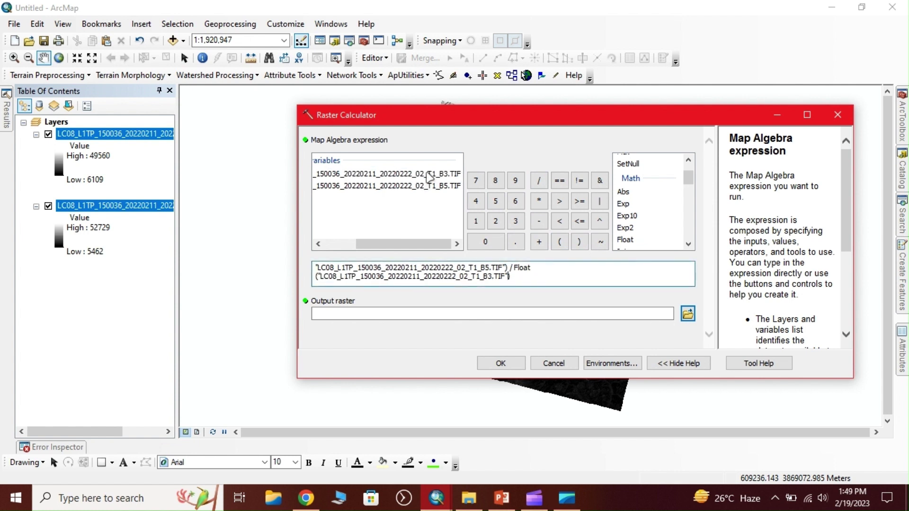
pyautogui.click(539, 242)
pyautogui.doubleClick(447, 189)
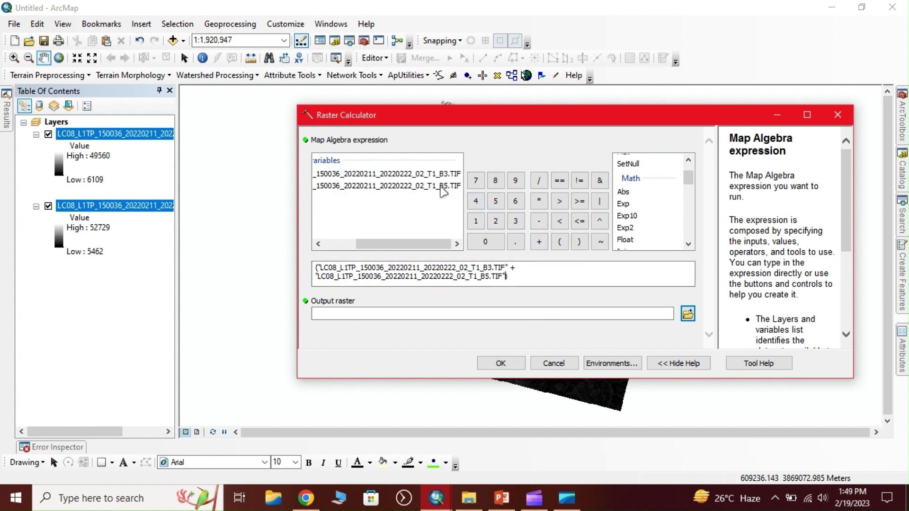
pyautogui.click(541, 313)
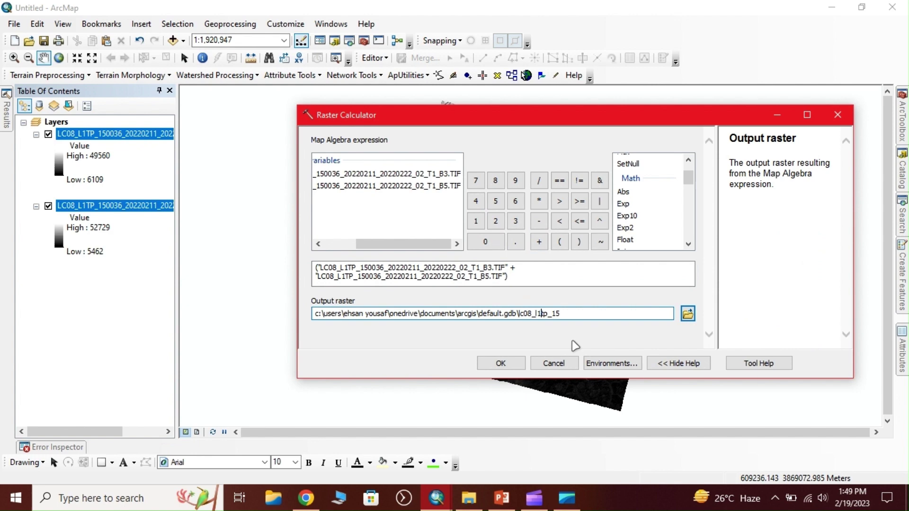
pyautogui.click(500, 363)
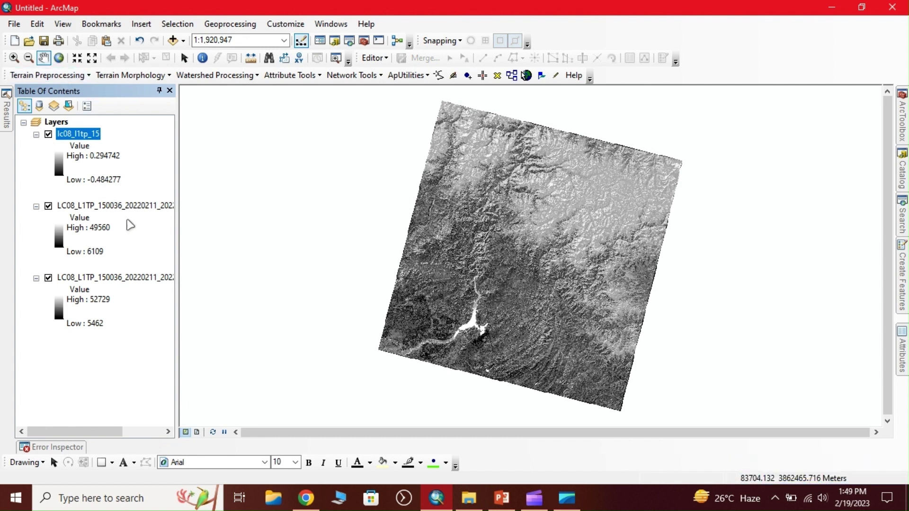
# Draw a rectangle graphic around the bright lake area in the southwestern part of the calculated raster
pyautogui.click(111, 463)
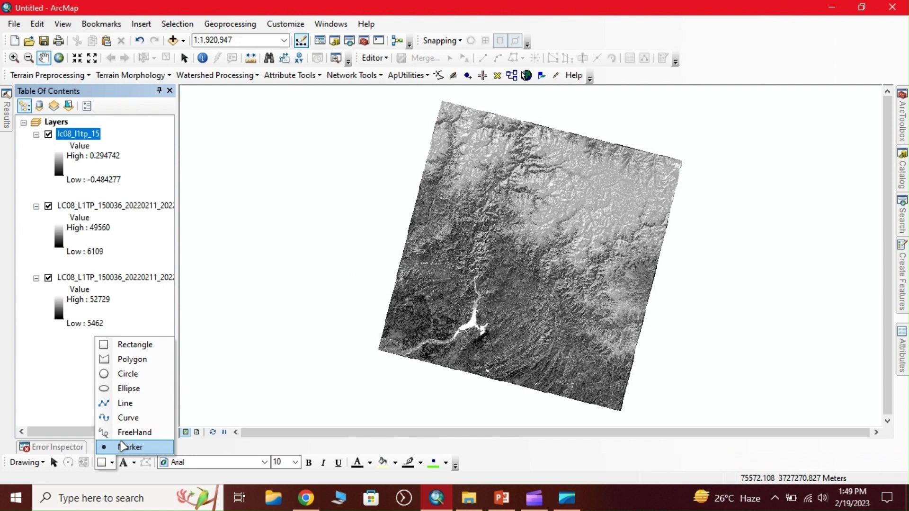
pyautogui.click(134, 348)
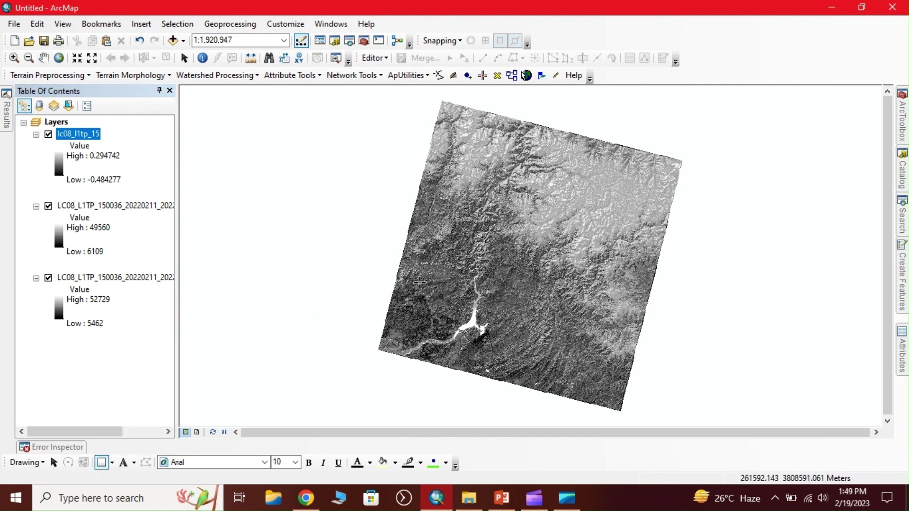
pyautogui.moveTo(406, 257); pyautogui.dragTo(531, 357)
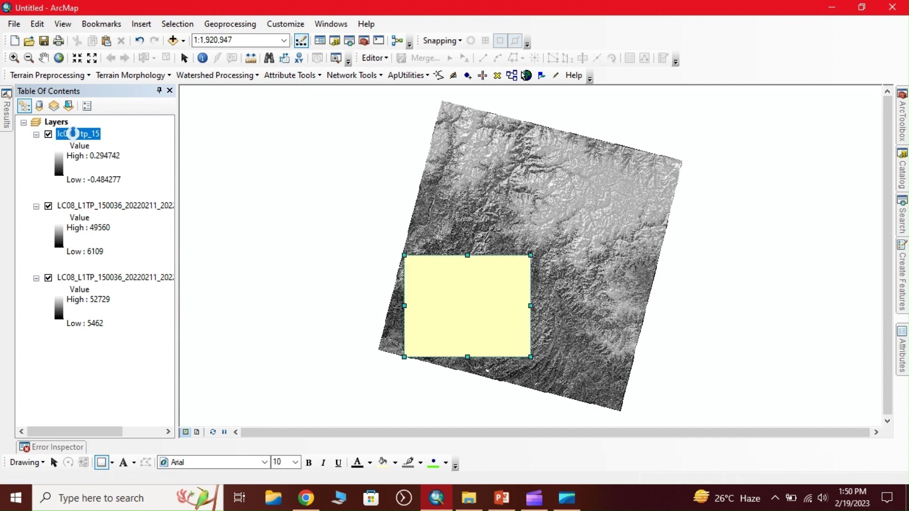
# Export the lc08_l1tp_15 raster clipped to the selected graphic as NDWI_AOI.tif in F:\, and add it to the map as a layer
pyautogui.rightClick(74, 138)
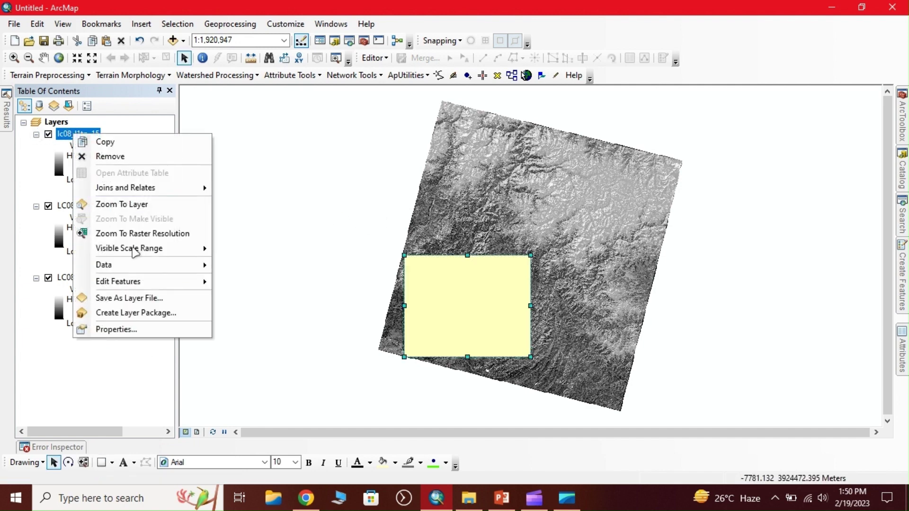
pyautogui.moveTo(126, 264)
pyautogui.click(258, 281)
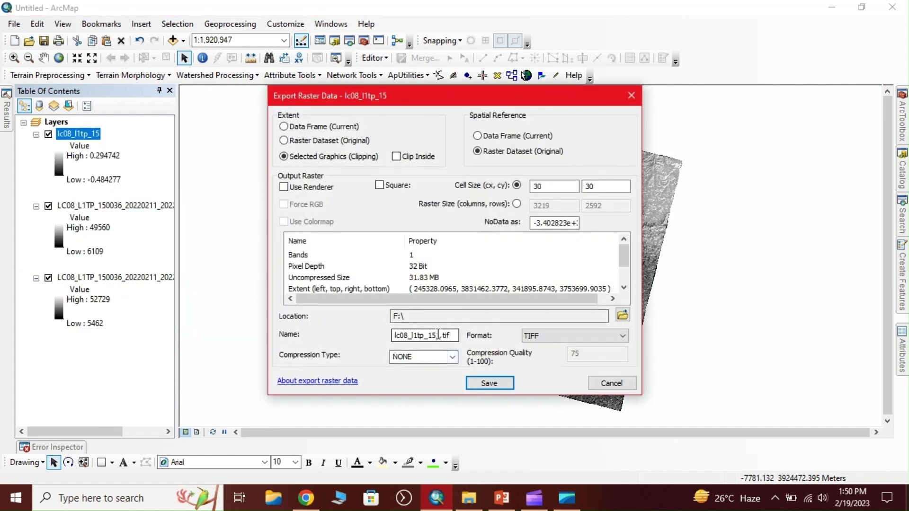
pyautogui.moveTo(438, 334); pyautogui.dragTo(359, 337)
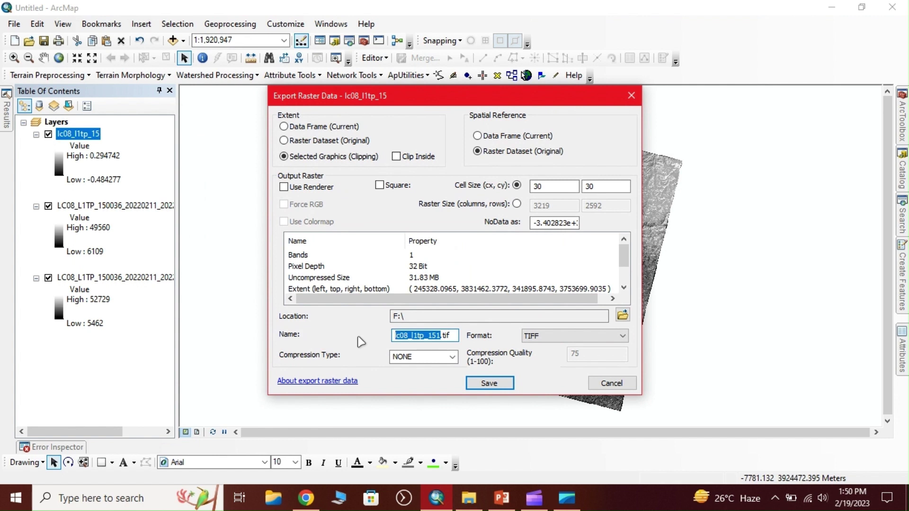
pyautogui.write('NDWI_AOI')
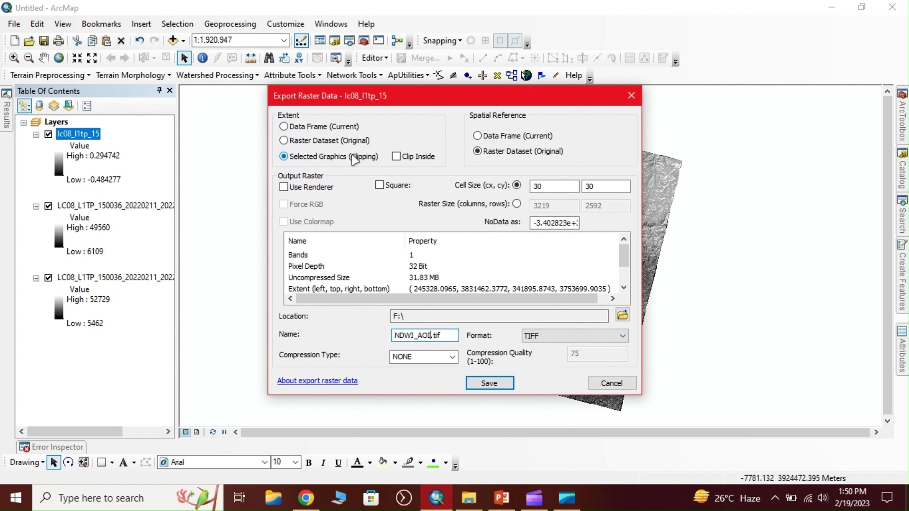
pyautogui.click(490, 384)
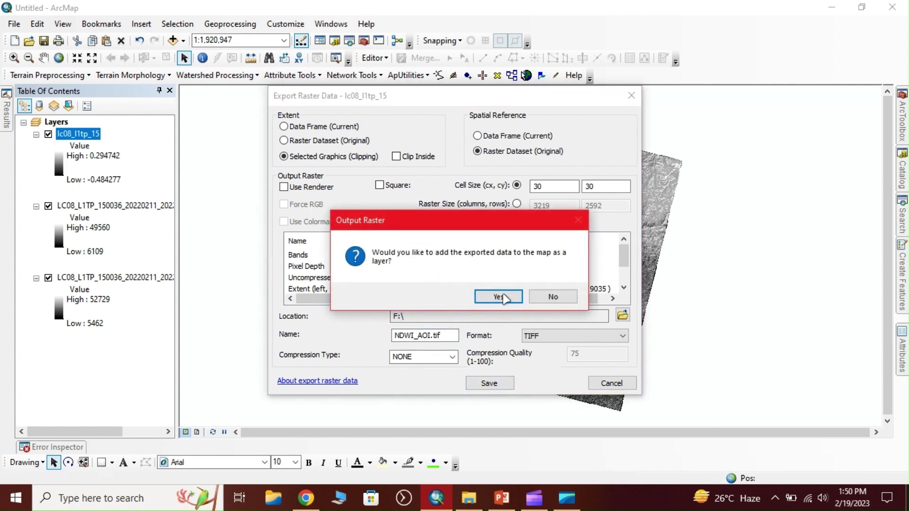
pyautogui.click(503, 297)
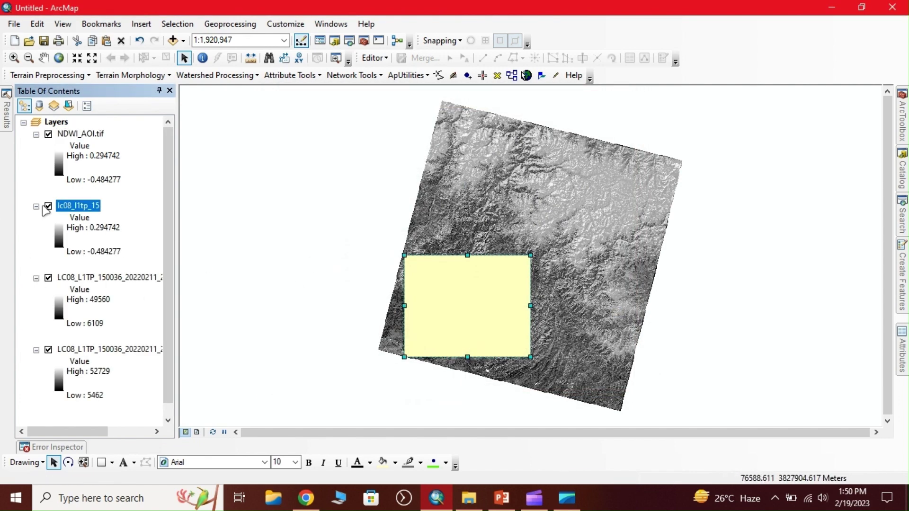
# Remove the lc08_l1tp_15, B3 and B5 layers from the map and delete the rectangle graphic covering the clipped raster
pyautogui.rightClick(65, 207)
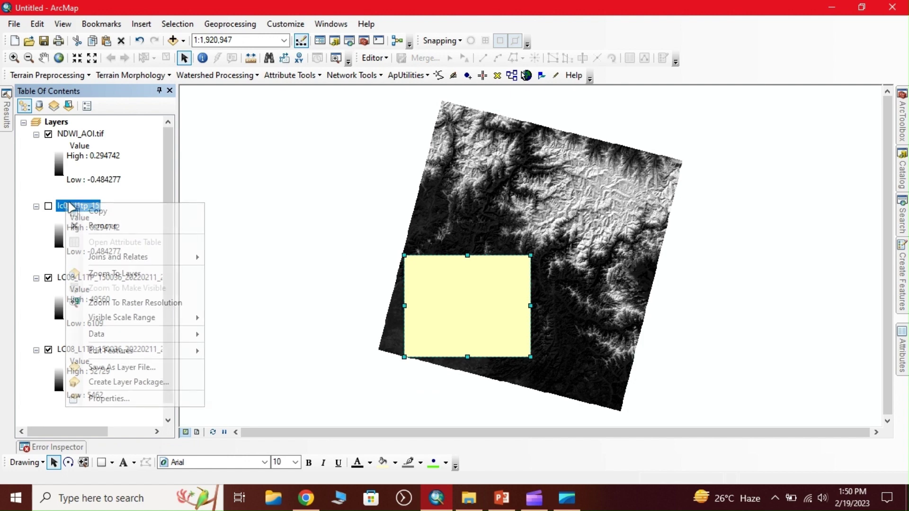
pyautogui.click(103, 223)
pyautogui.rightClick(81, 218)
pyautogui.click(107, 223)
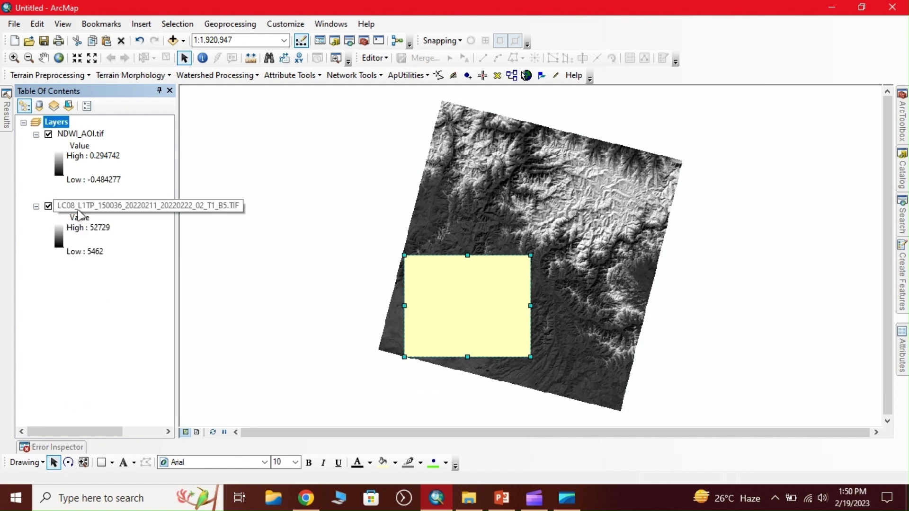
pyautogui.rightClick(81, 208)
pyautogui.click(106, 228)
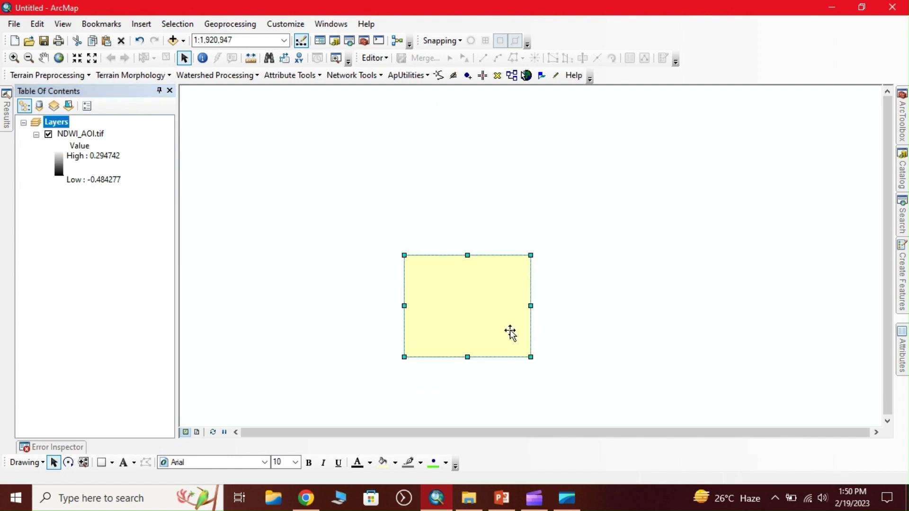
pyautogui.press('Delete')
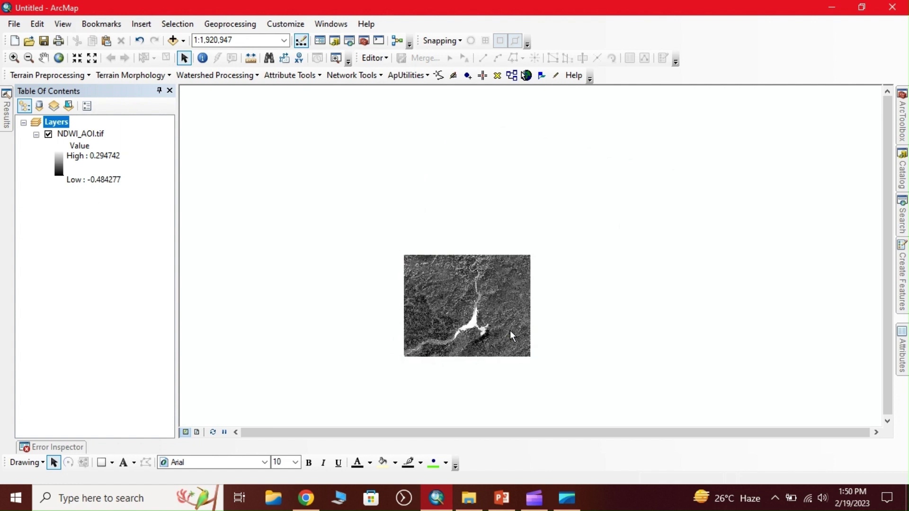
# Apply the red-yellow-cyan-blue color ramp to the NDWI_AOI.tif layer
pyautogui.doubleClick(60, 170)
pyautogui.click(101, 209)
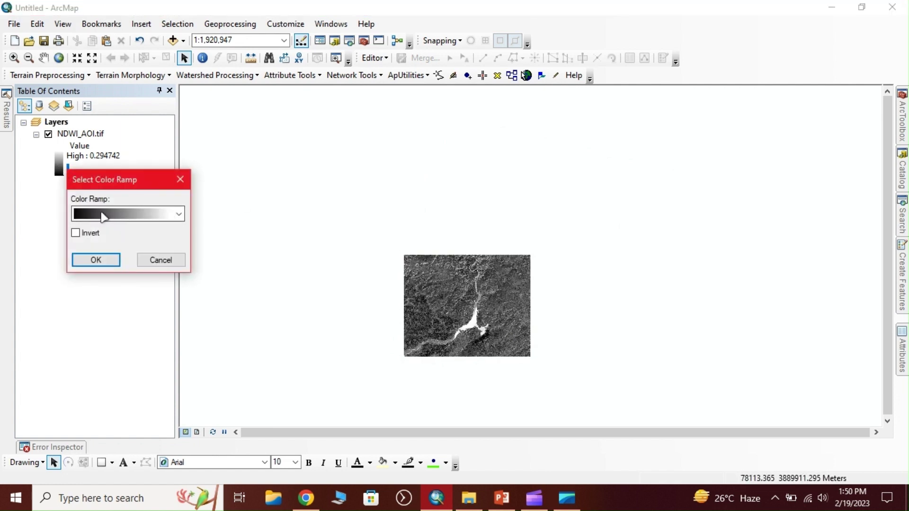
pyautogui.click(118, 33)
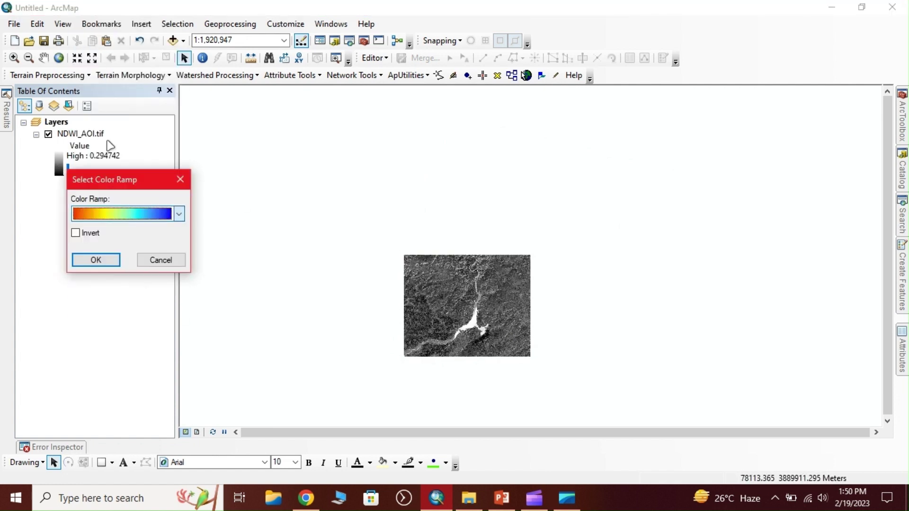
pyautogui.click(95, 260)
# Reopen the Raster Calculator tool from the existing search results for use on the NDWI_AOI.tif layer
pyautogui.moveTo(559, 328); pyautogui.dragTo(558, 309)
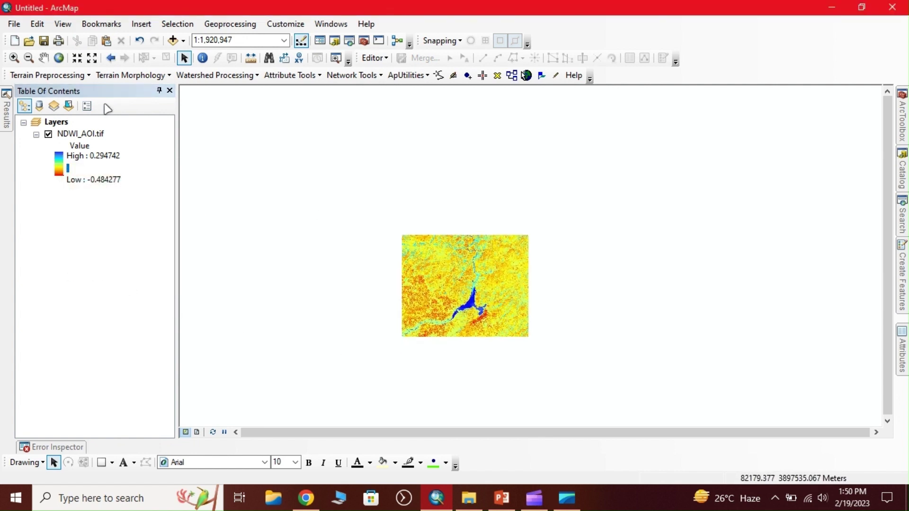
pyautogui.click(13, 58)
pyautogui.moveTo(315, 187); pyautogui.dragTo(594, 365)
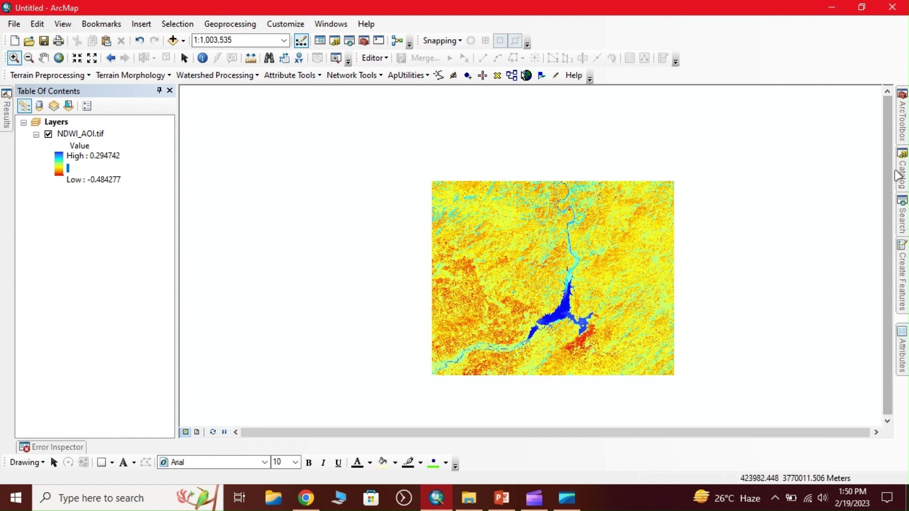
pyautogui.click(902, 218)
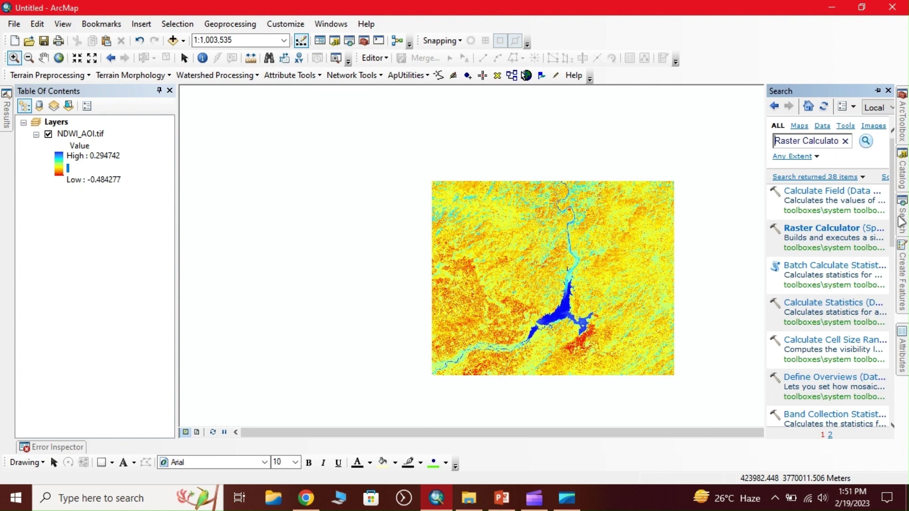
pyautogui.click(833, 229)
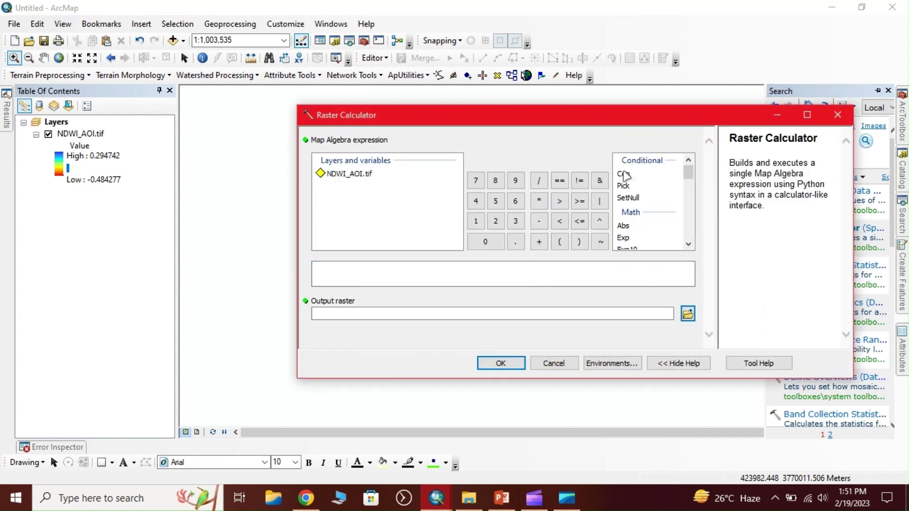
# Run Raster Calculator with the expression Float("NDWI_AOI.tif") >= 0.1, saving the output as ndwi_aoi_ras in default.gdb
pyautogui.moveTo(578, 121); pyautogui.dragTo(545, 124)
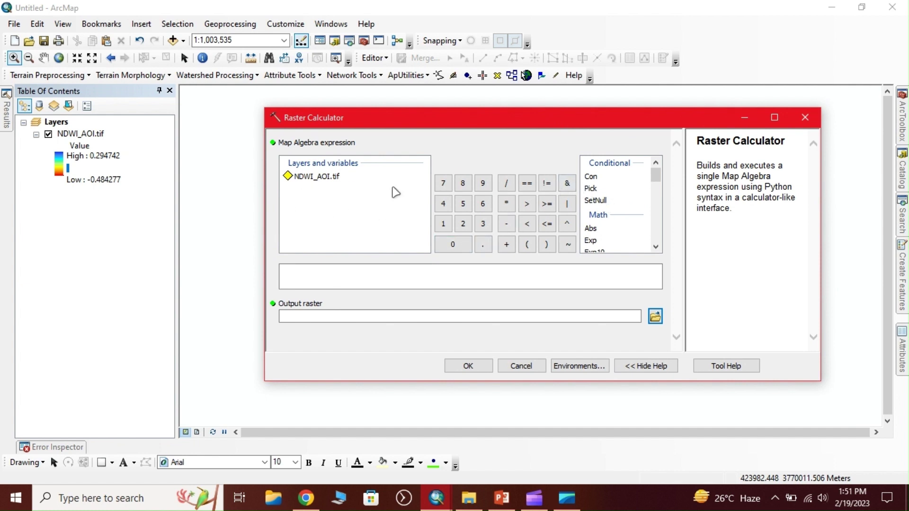
pyautogui.scroll(-1, 613, 224)
pyautogui.doubleClick(593, 243)
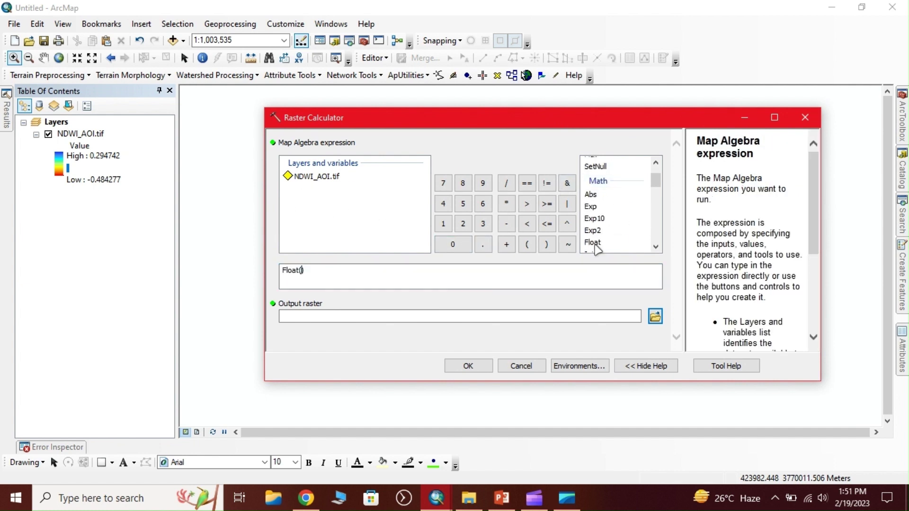
pyautogui.doubleClick(314, 177)
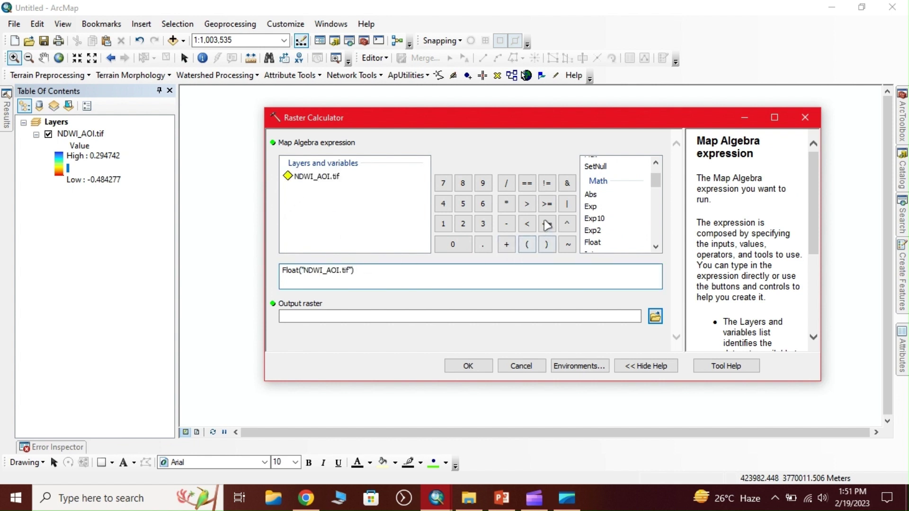
pyautogui.click(547, 205)
pyautogui.write('0.1')
pyautogui.click(533, 317)
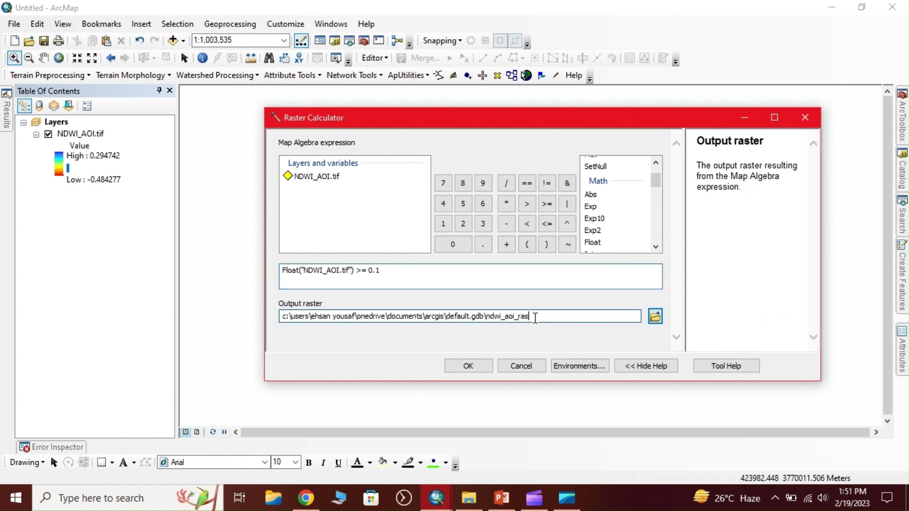
pyautogui.click(472, 367)
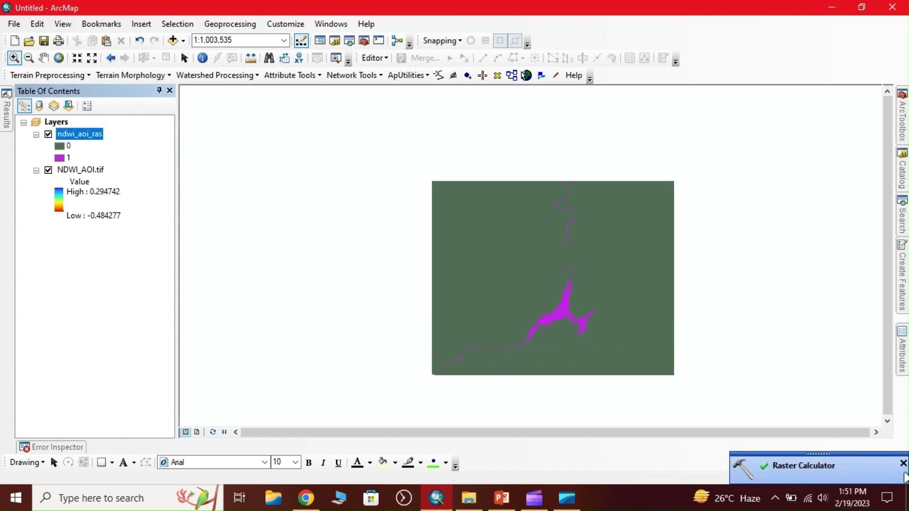
pyautogui.click(903, 464)
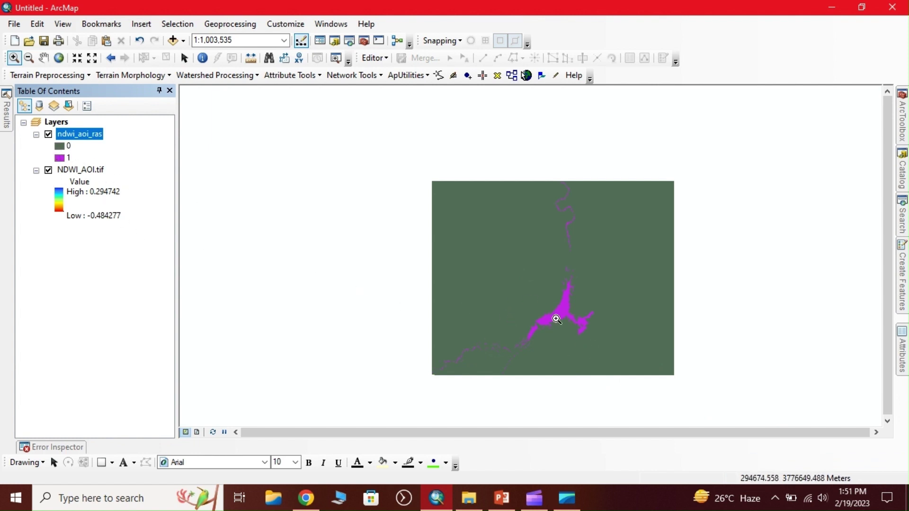
# Give class 0 of the ndwi_aoi_ras layer no fill color and a blue outline
pyautogui.click(58, 148)
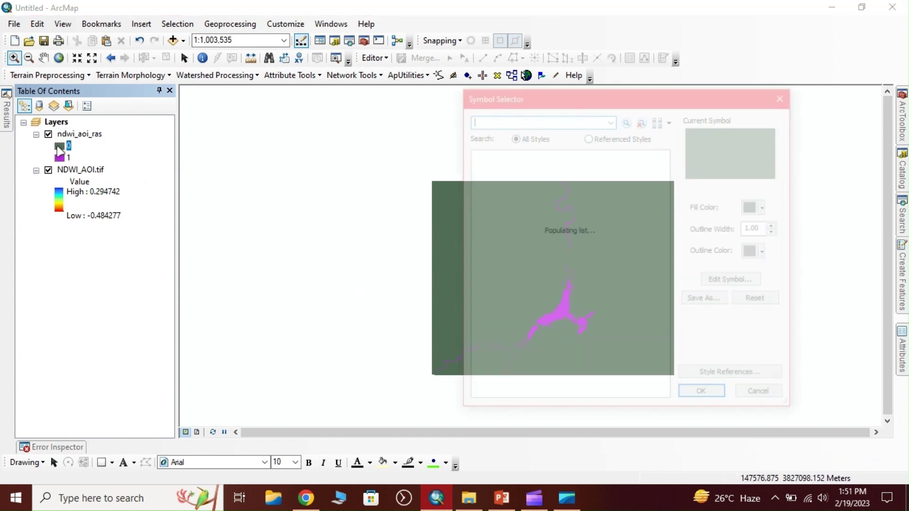
pyautogui.click(755, 211)
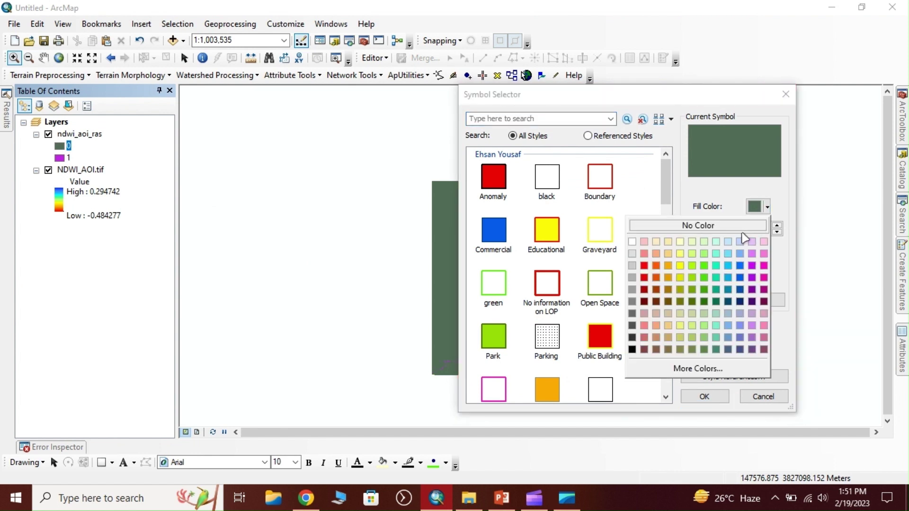
pyautogui.click(719, 227)
pyautogui.click(753, 252)
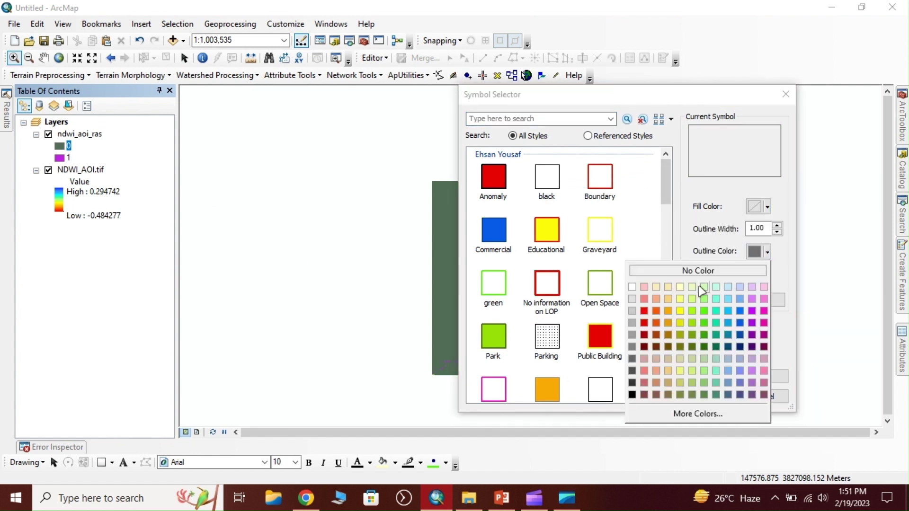
pyautogui.click(740, 311)
pyautogui.click(695, 396)
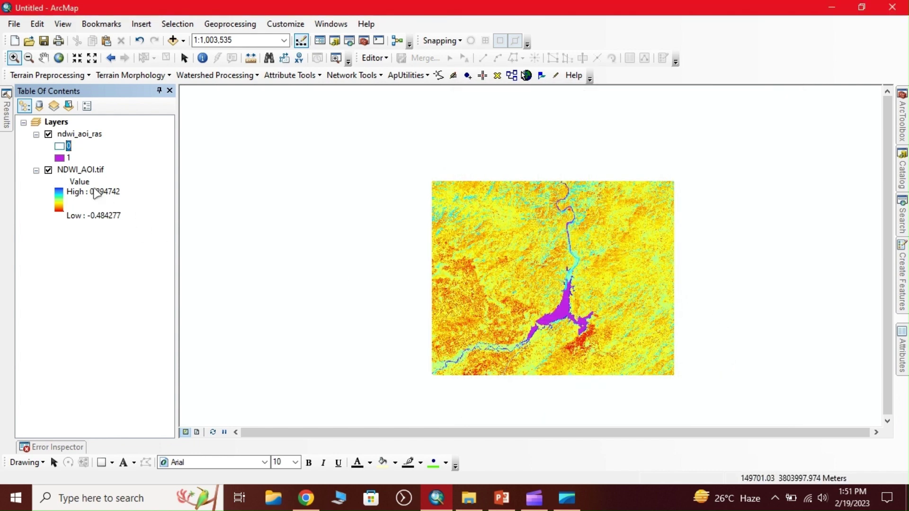
# Set the fill color of class 1 in ndwi_aoi_ras to blue and hide the NDWI_AOI.tif layer
pyautogui.click(61, 159)
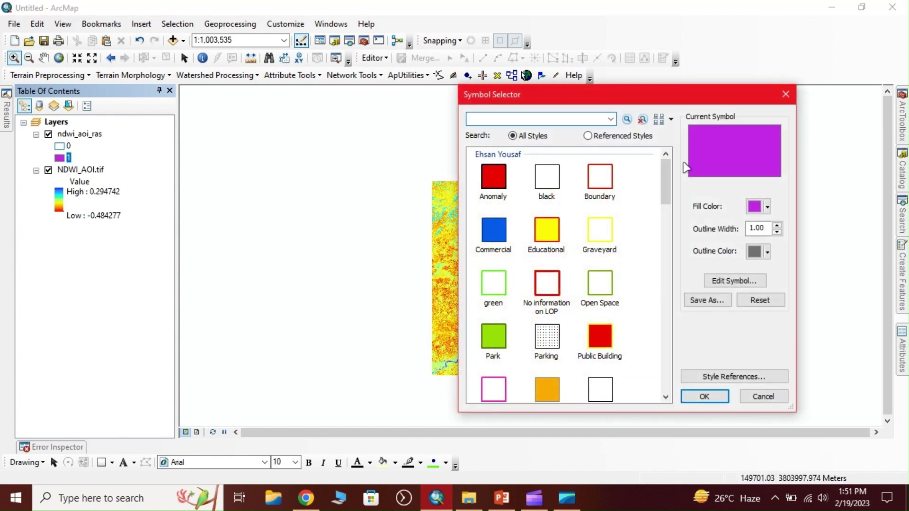
pyautogui.click(767, 206)
pyautogui.click(740, 277)
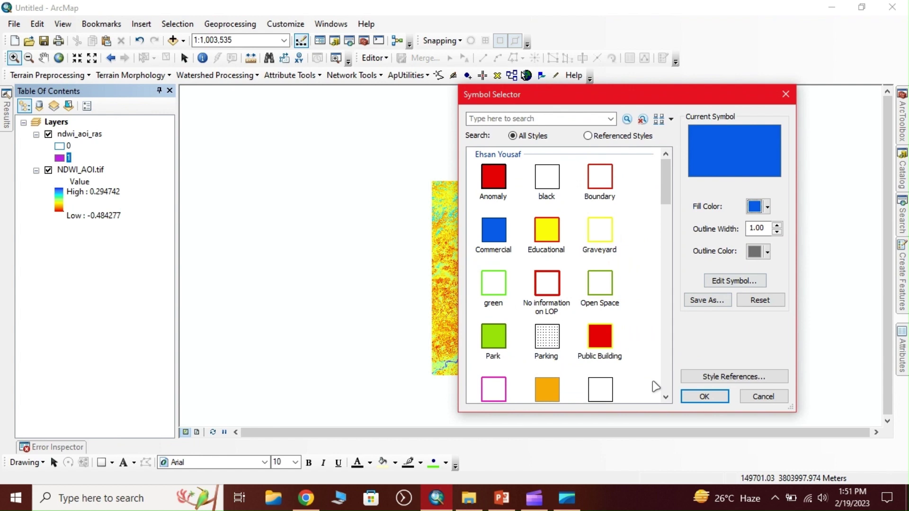
pyautogui.click(703, 397)
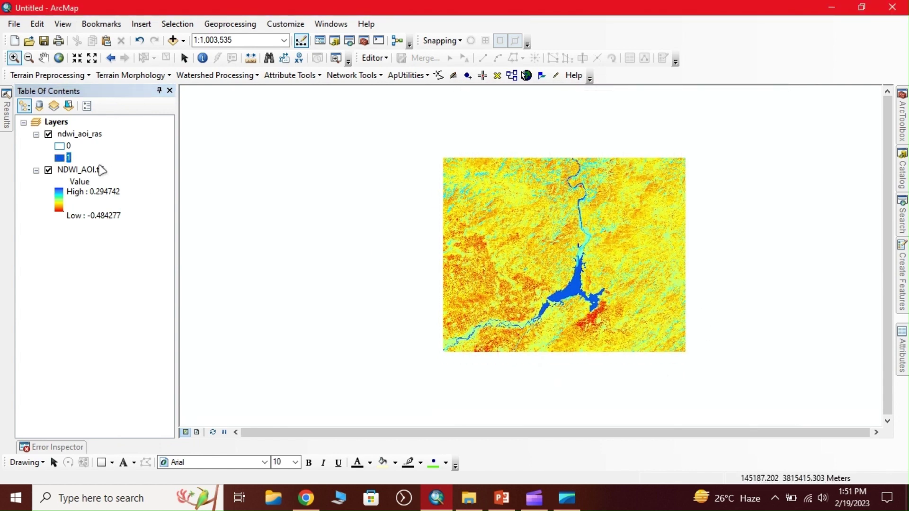
pyautogui.click(48, 171)
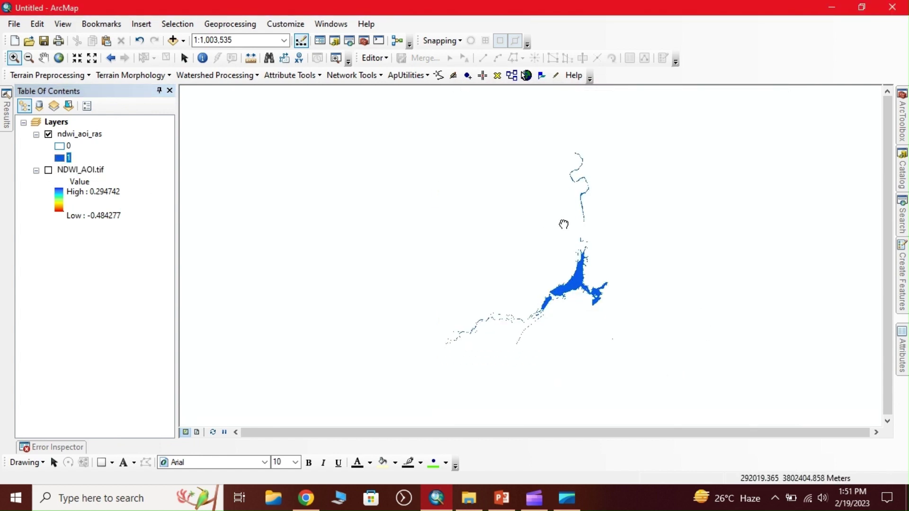
# Search for "raster to polygon" and open the Raster to Polygon tool
pyautogui.click(905, 227)
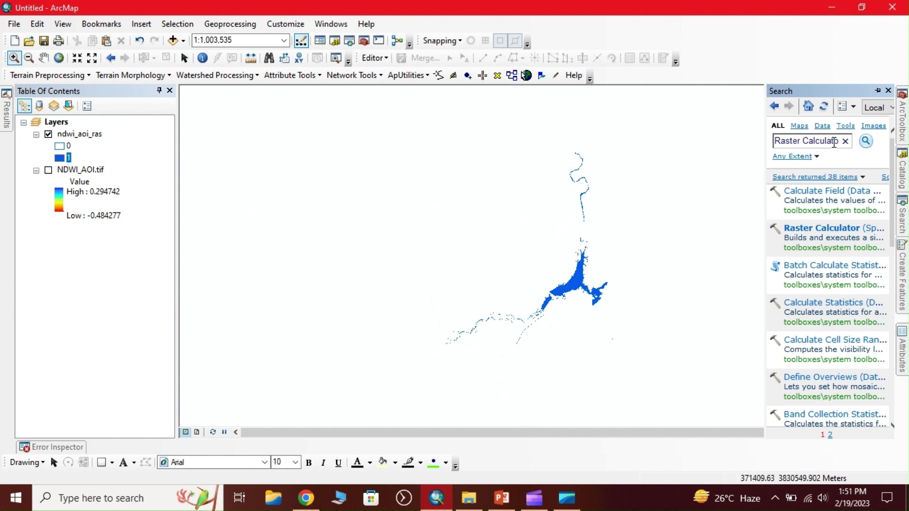
pyautogui.moveTo(842, 140); pyautogui.dragTo(778, 145)
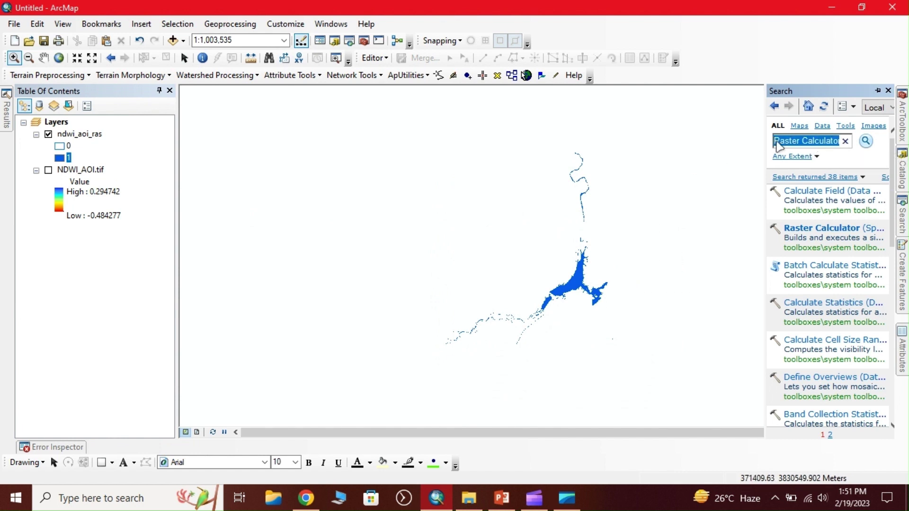
pyautogui.press('BackSpace')
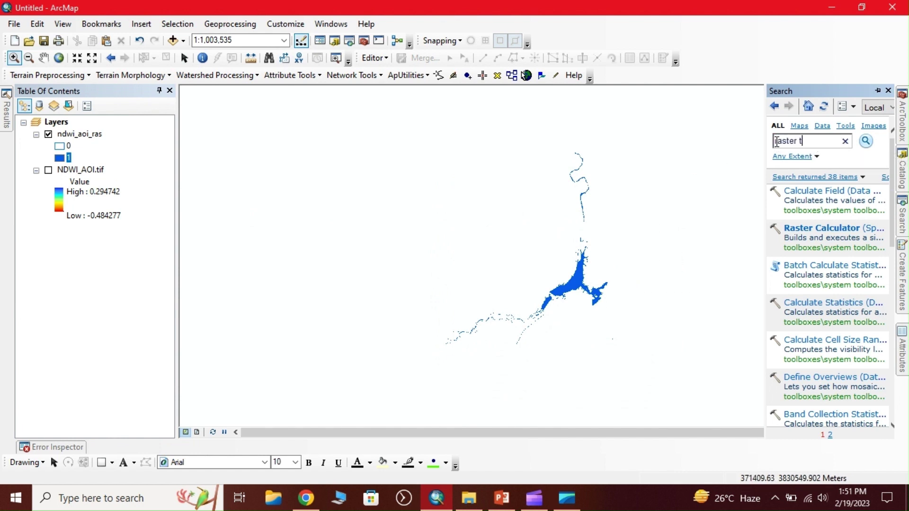
pyautogui.write('raster to polygon')
pyautogui.press('Return')
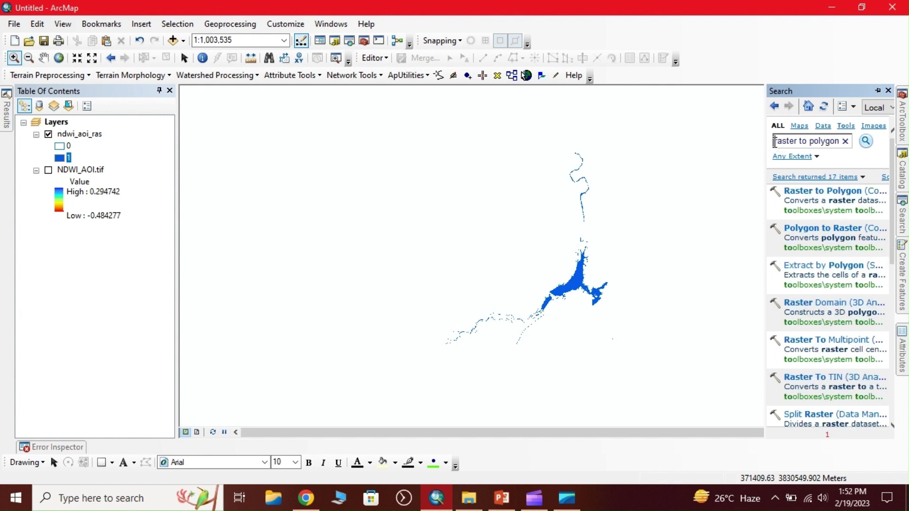
pyautogui.click(844, 191)
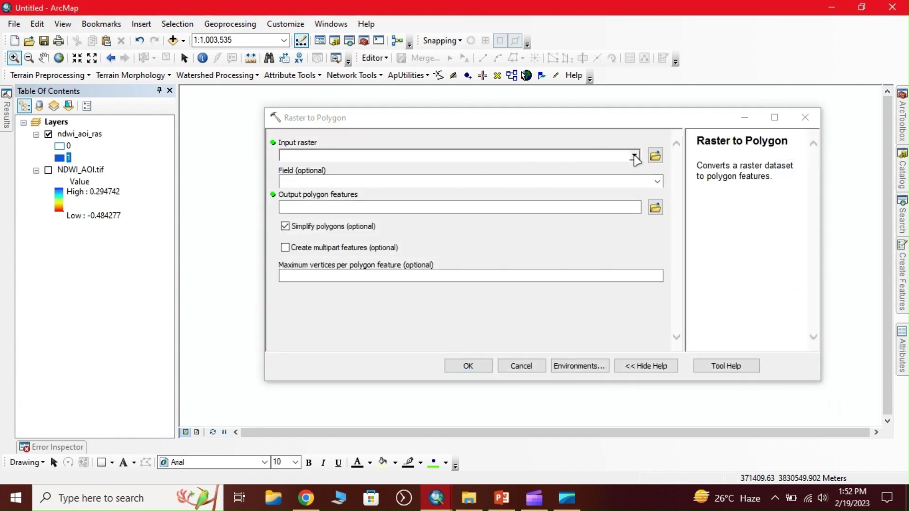
# Convert ndwi_aoi_ras to polygons using the Value field, with simplified polygons and the default output location
pyautogui.click(634, 156)
pyautogui.click(335, 171)
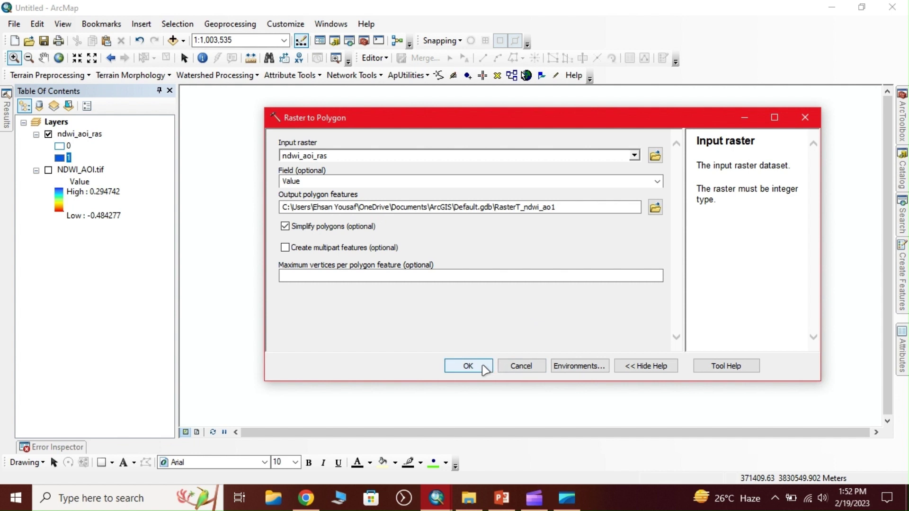
pyautogui.click(485, 370)
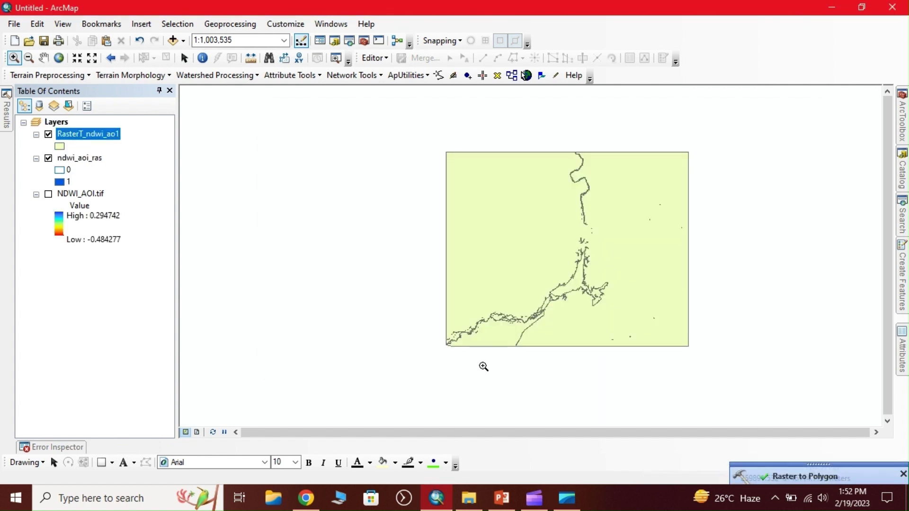
# Apply the Boundary symbol, a red outline of 1.50 width without fill, to the RasterT_ndwi_ao1 layer
pyautogui.click(59, 145)
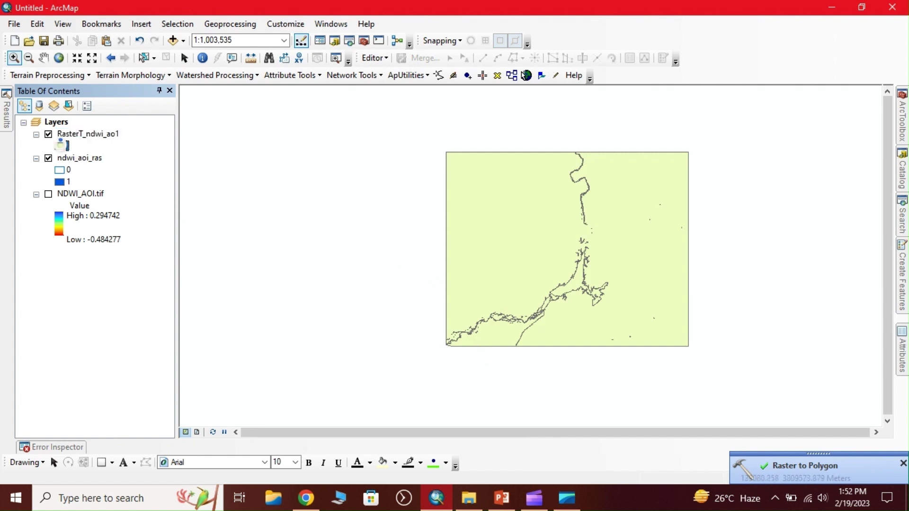
pyautogui.click(596, 185)
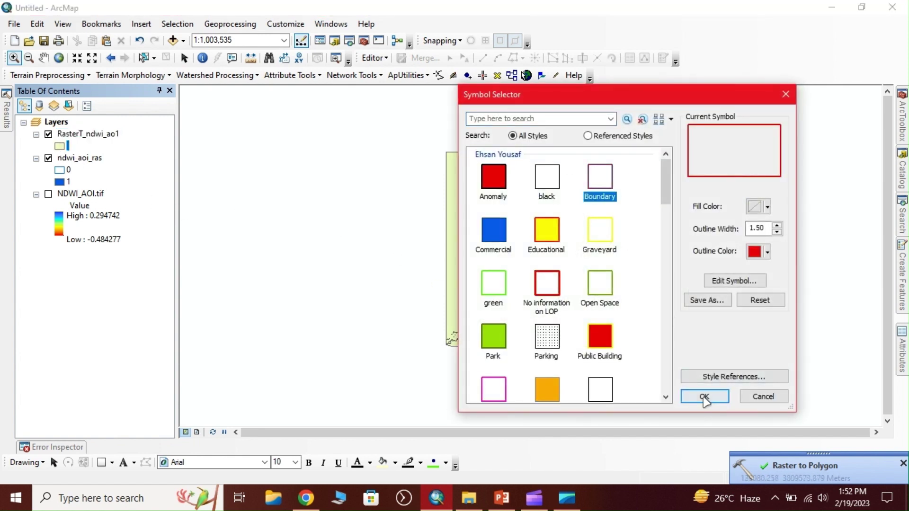
pyautogui.click(703, 396)
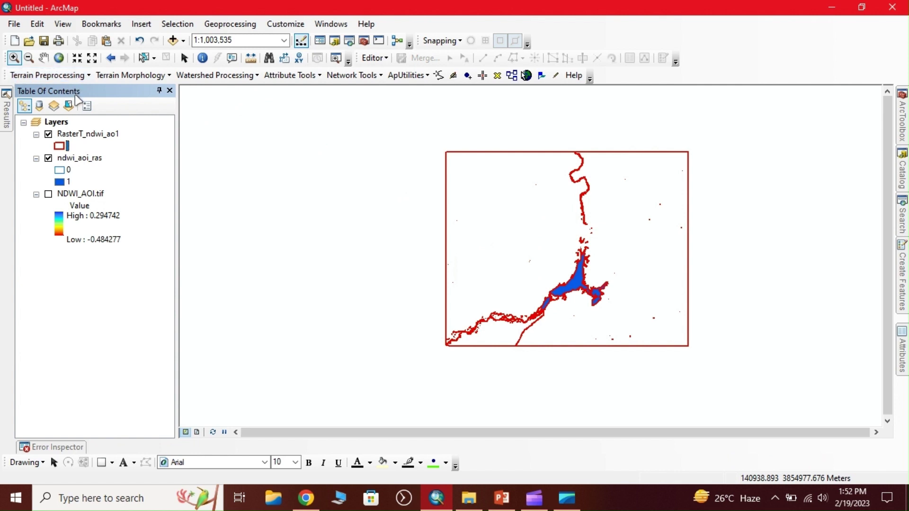
# Start editing the RasterT_ndwi_ao1 layer and delete the large background polygon that surrounds the water body
pyautogui.rightClick(87, 136)
pyautogui.moveTo(246, 303)
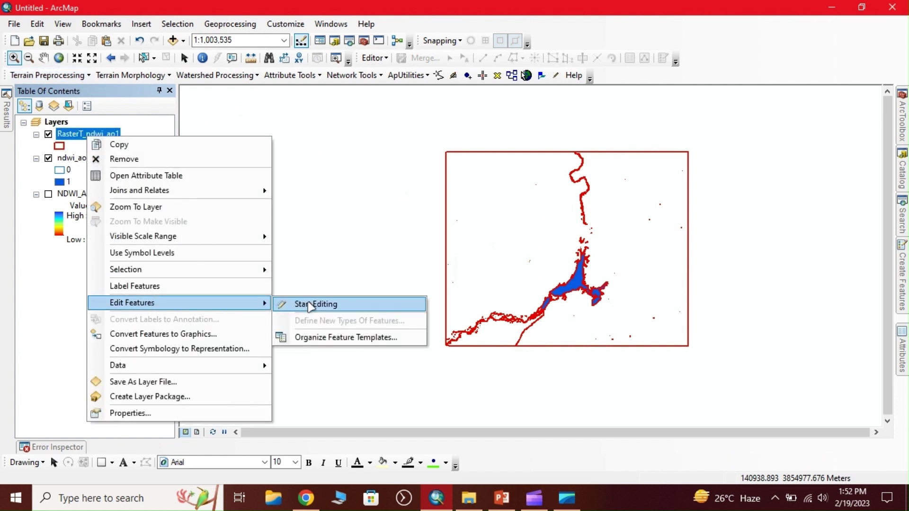
pyautogui.click(305, 303)
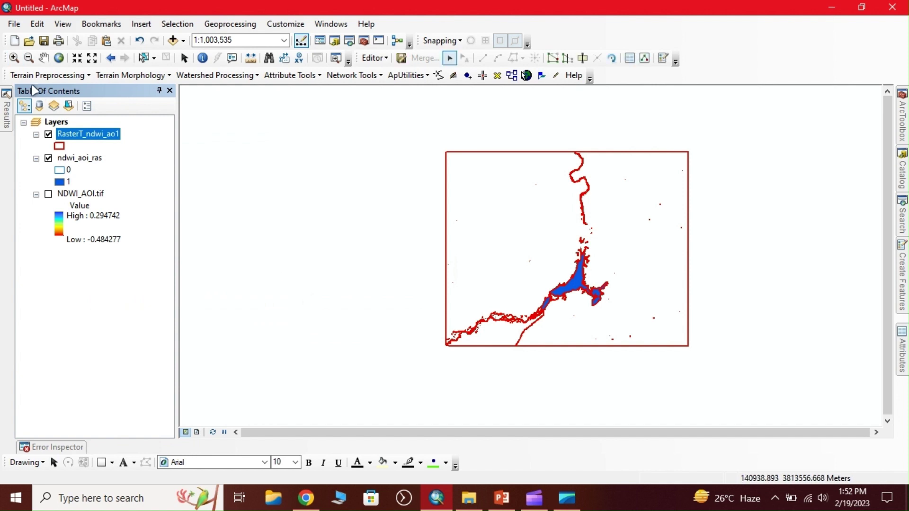
pyautogui.click(144, 58)
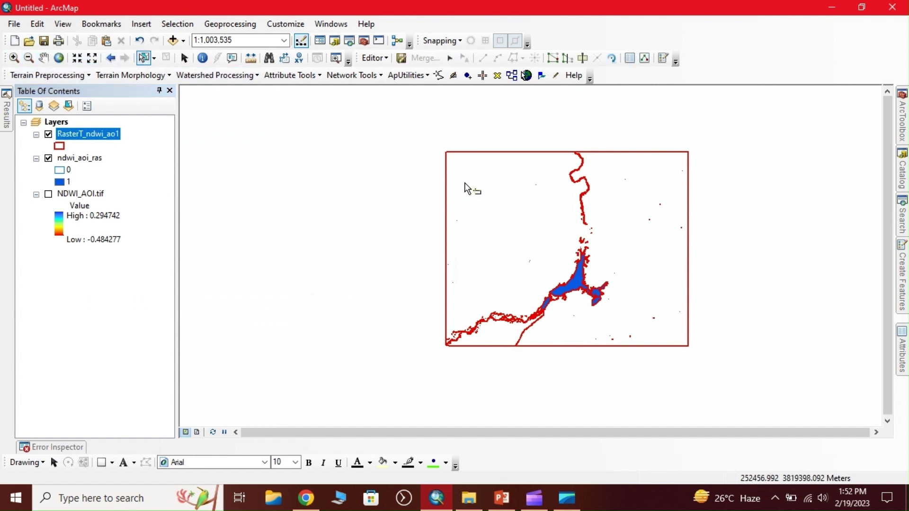
pyautogui.click(467, 185)
pyautogui.click(467, 185)
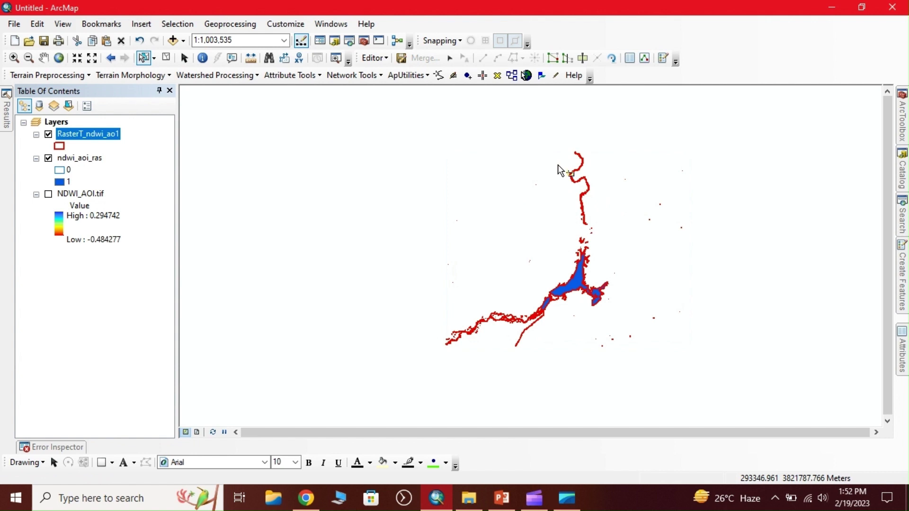
# Delete the polygons of the river north of the reservoir and the scattered small polygons east of it
pyautogui.moveTo(542, 145); pyautogui.dragTo(649, 243)
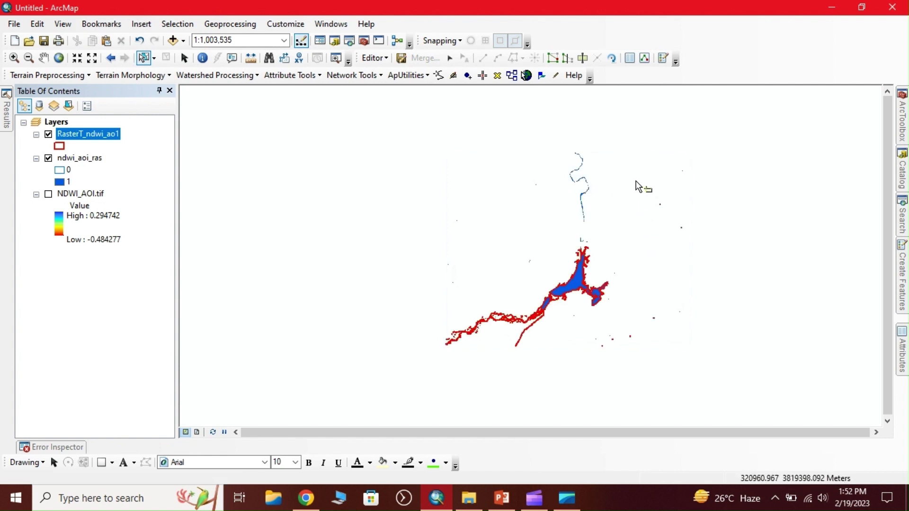
pyautogui.moveTo(636, 168); pyautogui.dragTo(798, 388)
pyautogui.moveTo(496, 341); pyautogui.dragTo(486, 308)
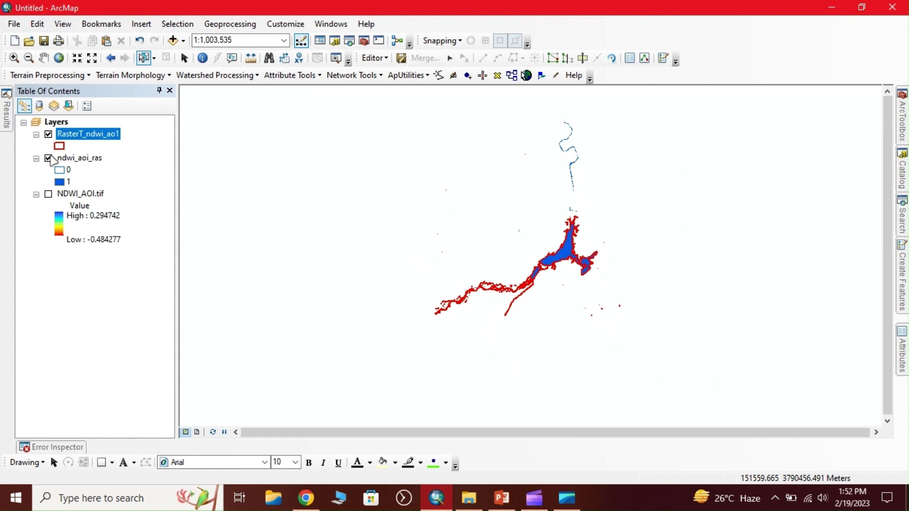
# Hide the ndwi_aoi_ras layer and delete the river channel polygons southwest of the reservoir
pyautogui.click(48, 158)
pyautogui.moveTo(385, 255); pyautogui.dragTo(505, 342)
pyautogui.scroll(-5, 571, 310)
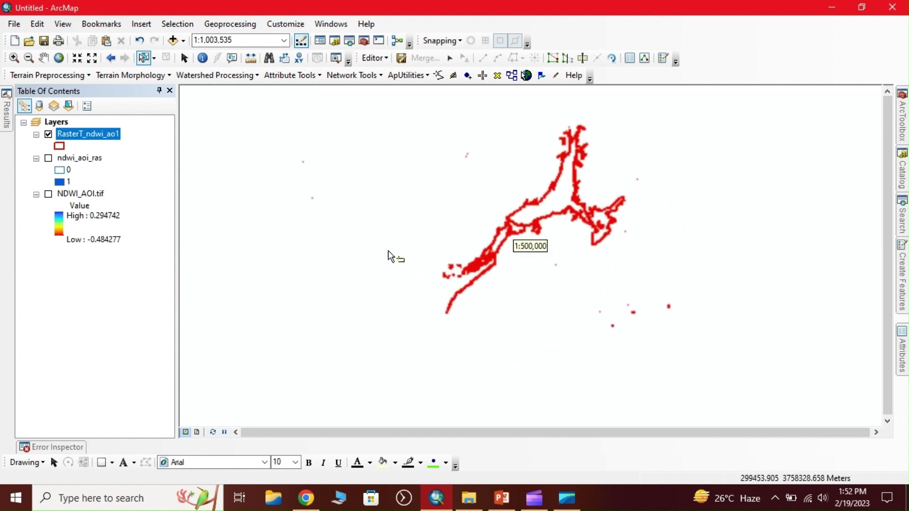
pyautogui.moveTo(406, 252); pyautogui.dragTo(459, 308)
pyautogui.press('Delete')
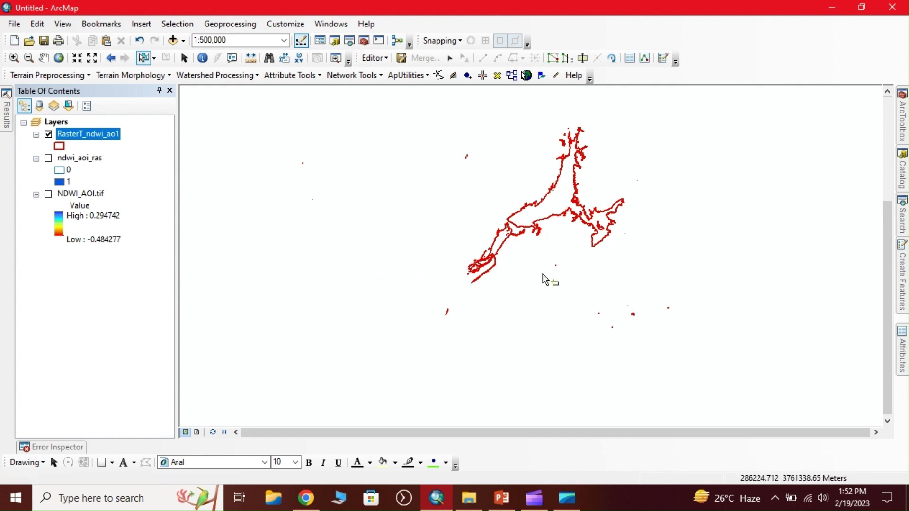
# Select the two main reservoir polygons and switch the selection to all other polygons in the RasterT_ndwi_ao1 attribute table
pyautogui.click(502, 247)
pyautogui.keyDown('shift'); pyautogui.click(553, 209); pyautogui.keyUp('shift')
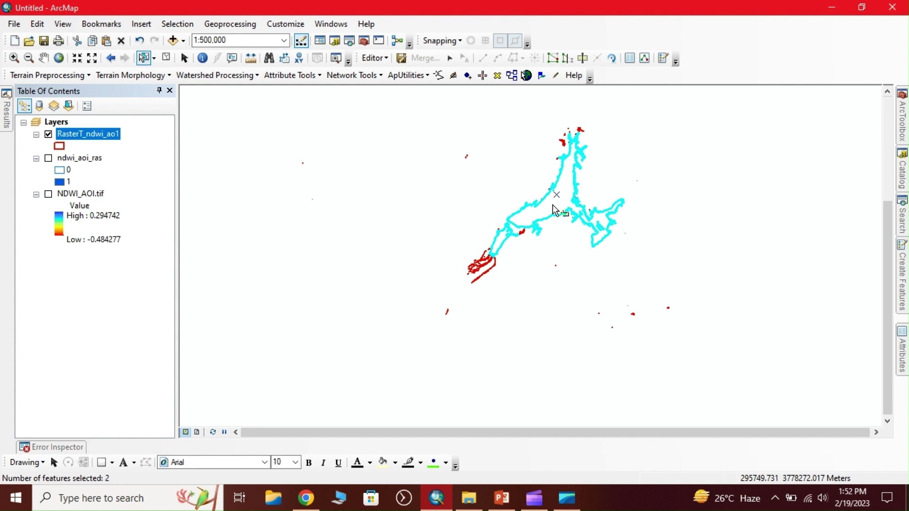
pyautogui.rightClick(89, 135)
pyautogui.click(195, 175)
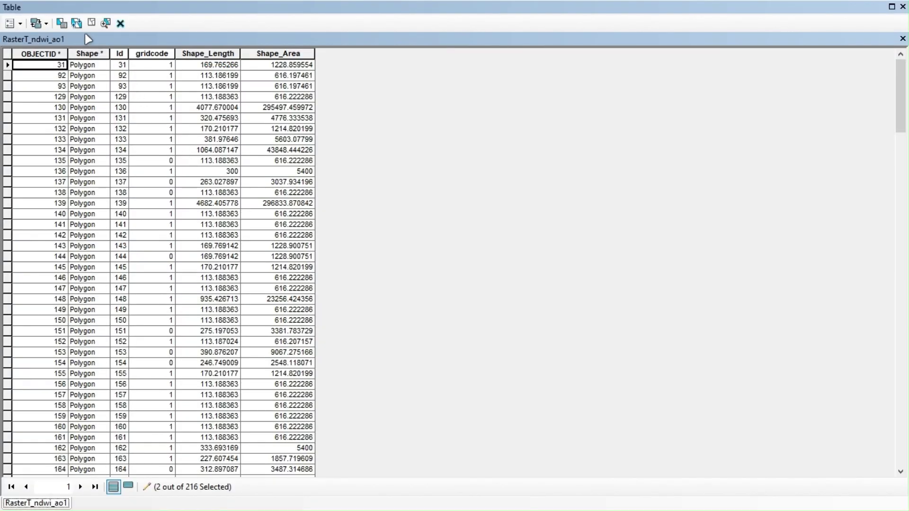
pyautogui.click(76, 24)
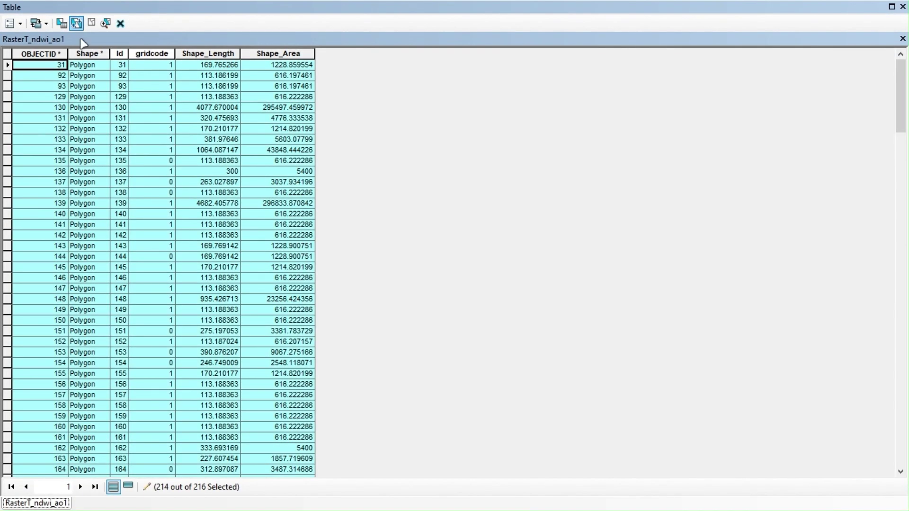
# Delete the selected polygons from the RasterT_ndwi_ao1 table, close the table and show the NDWI_AOI.tif layer
pyautogui.click(120, 23)
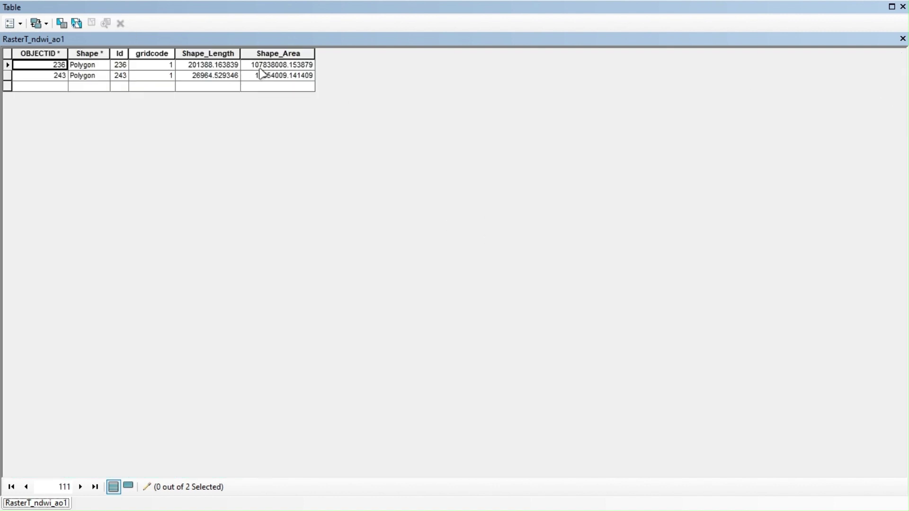
pyautogui.click(902, 38)
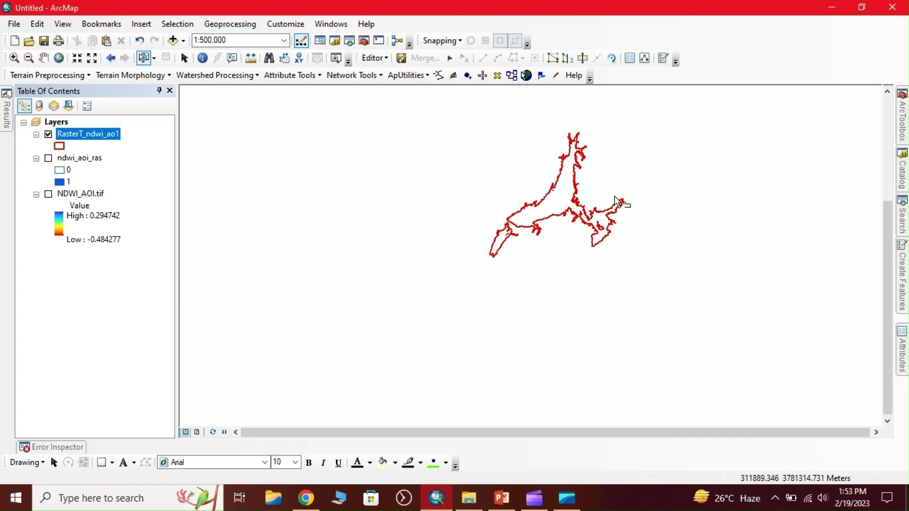
pyautogui.click(48, 194)
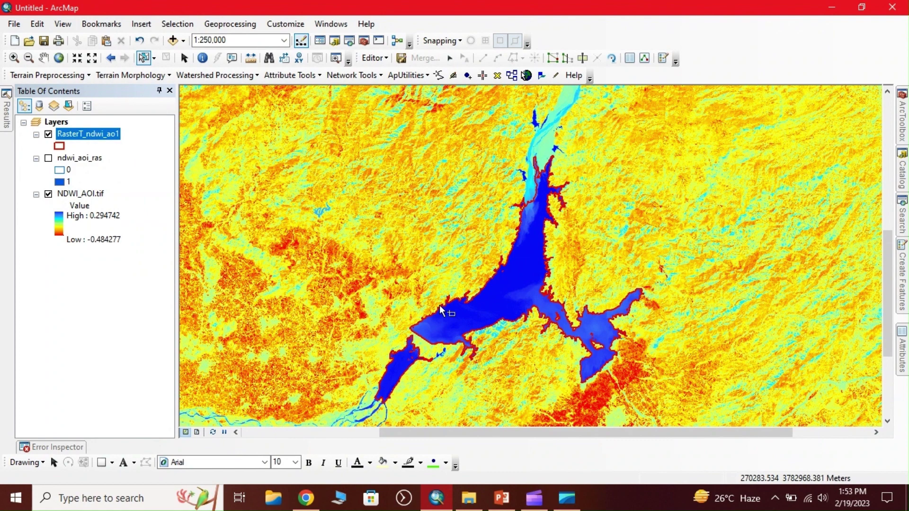
# Save the polygon edits and stop the editing session for RasterT_ndwi_ao1
pyautogui.rightClick(97, 138)
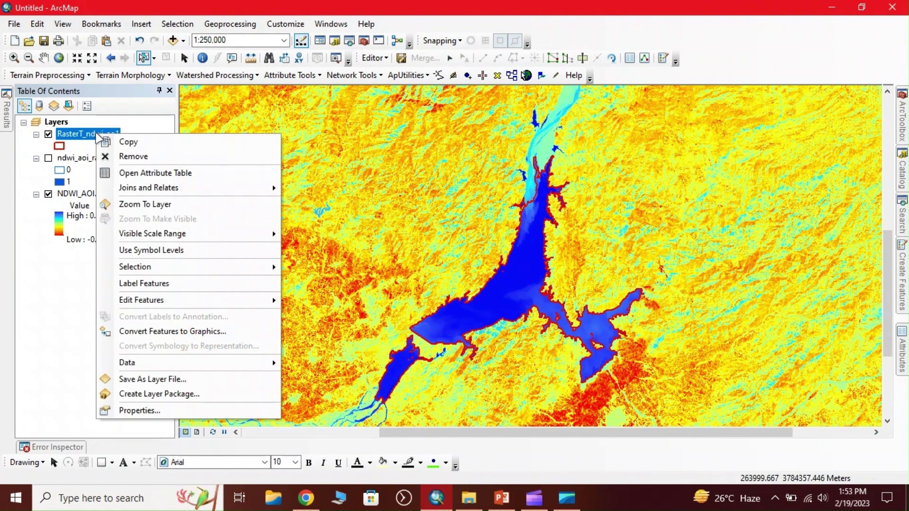
pyautogui.click(374, 58)
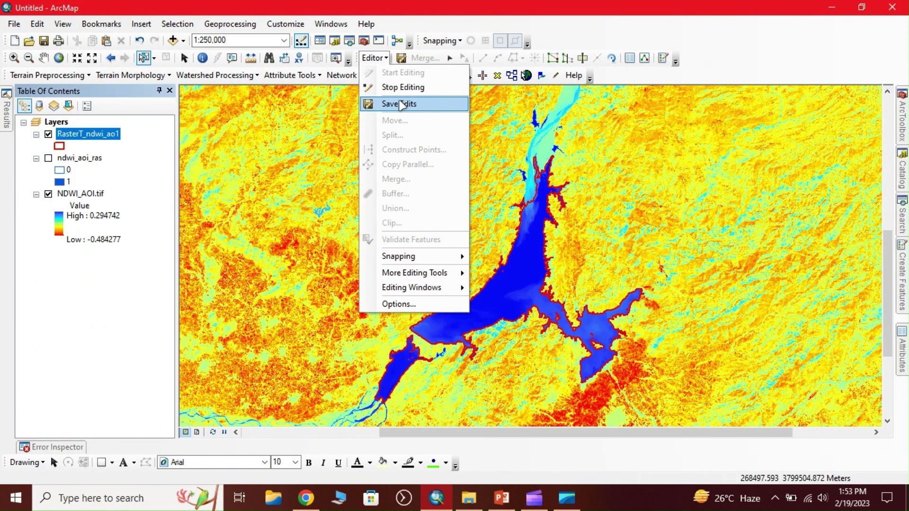
pyautogui.click(417, 149)
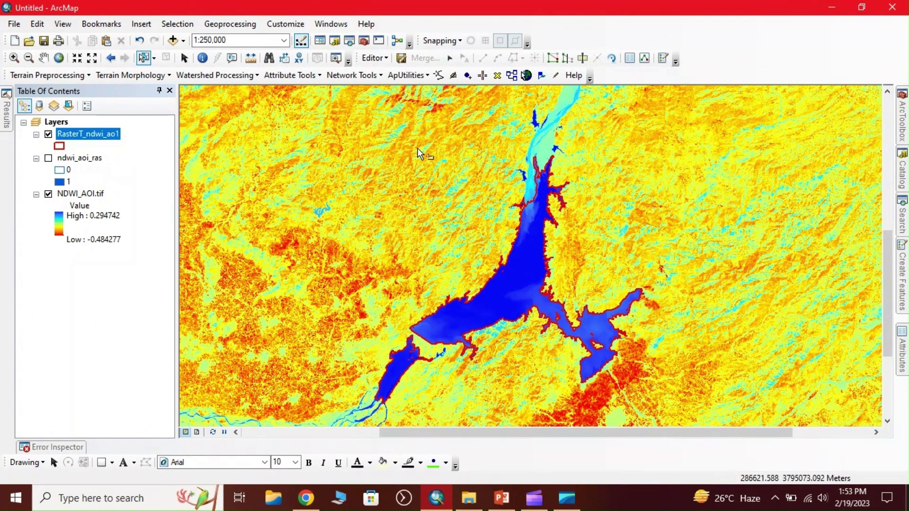
pyautogui.rightClick(109, 137)
pyautogui.click(374, 58)
pyautogui.click(184, 58)
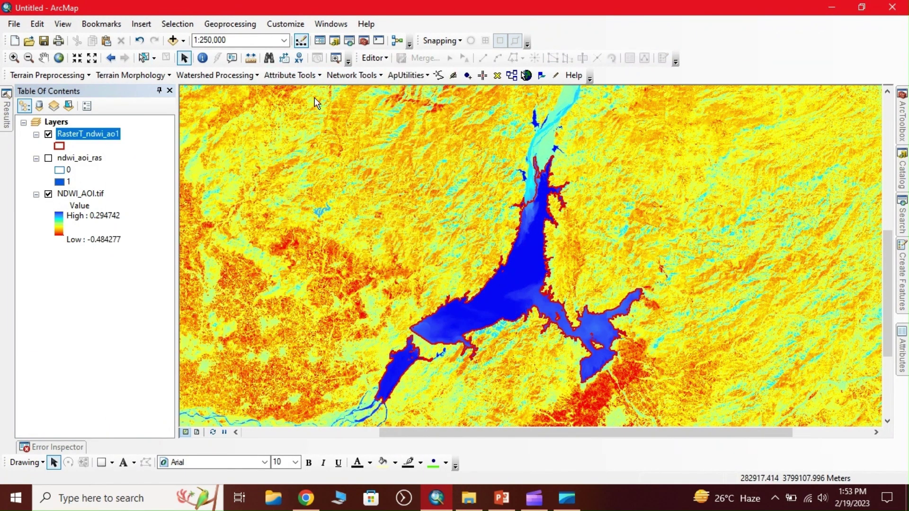
# Add a Long Integer field named Aream_Sqkm to the RasterT_ndwi_ao1 attribute table
pyautogui.rightClick(95, 133)
pyautogui.click(171, 171)
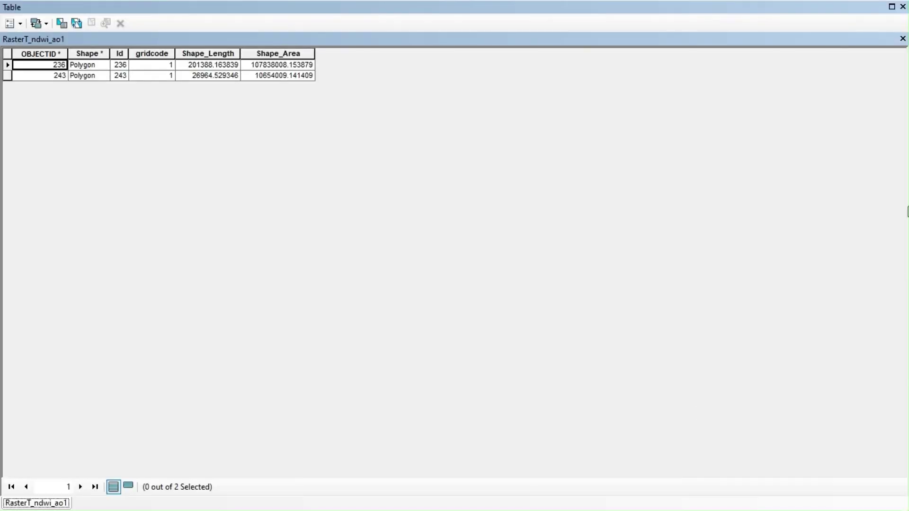
pyautogui.click(11, 24)
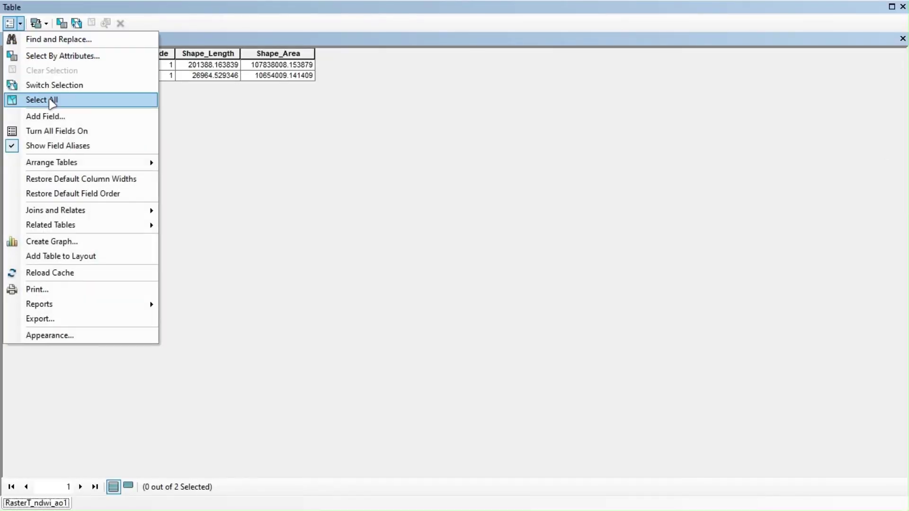
pyautogui.click(53, 115)
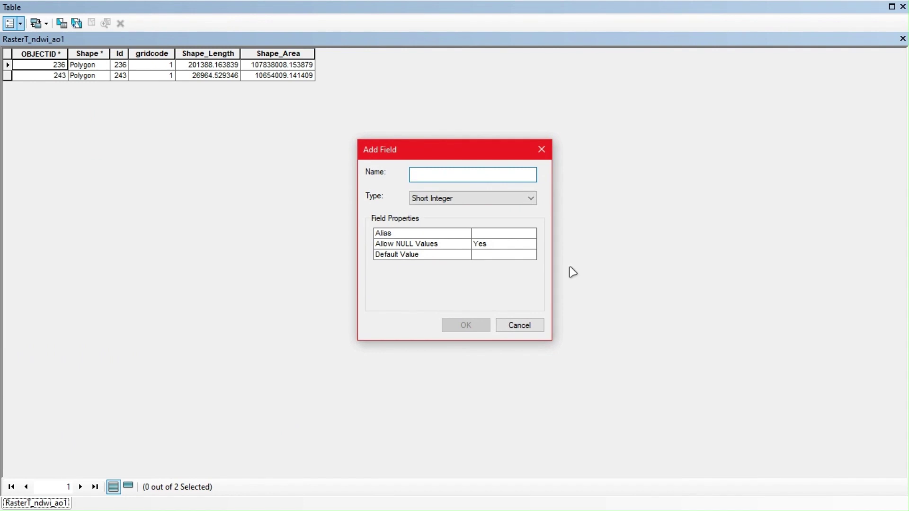
pyautogui.write('Aream_Sqkm')
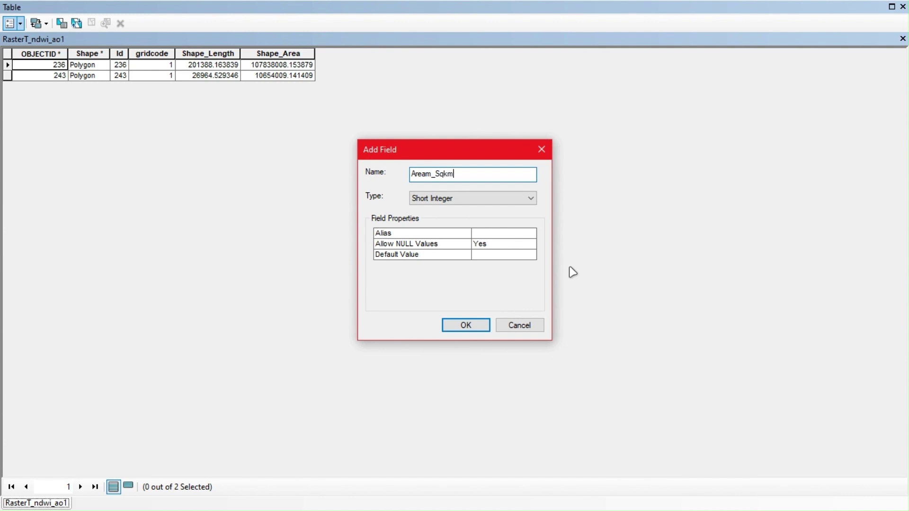
pyautogui.click(504, 201)
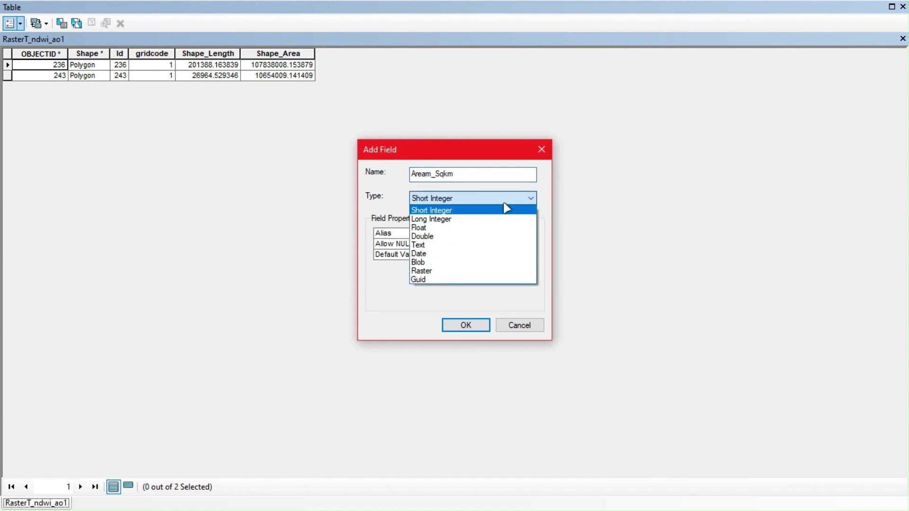
pyautogui.click(473, 219)
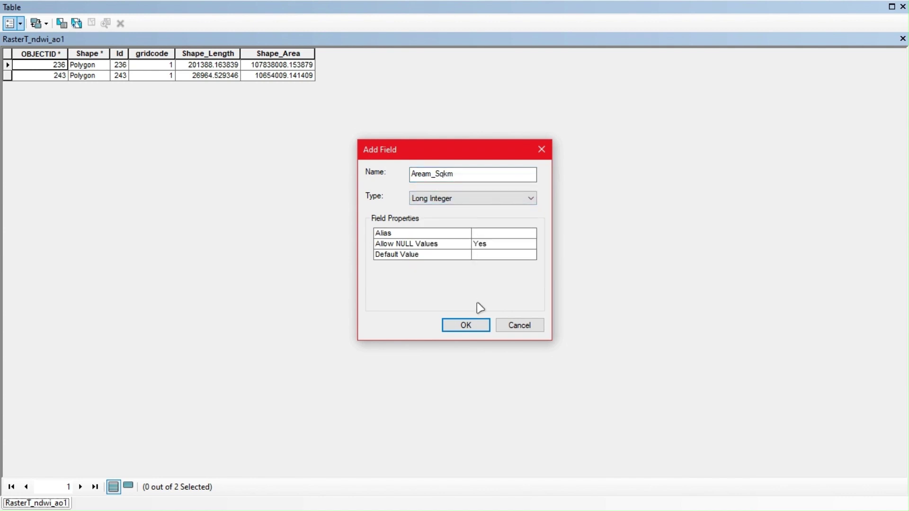
pyautogui.click(474, 329)
# Calculate each polygon's area in Square Kilometers into the Aream_Sqkm field, using the data source's coordinate system
pyautogui.rightClick(346, 54)
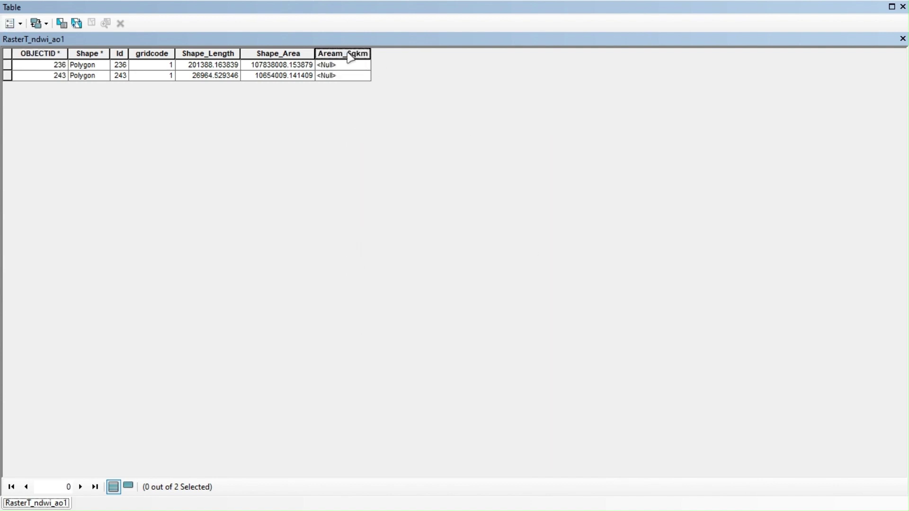
pyautogui.click(405, 152)
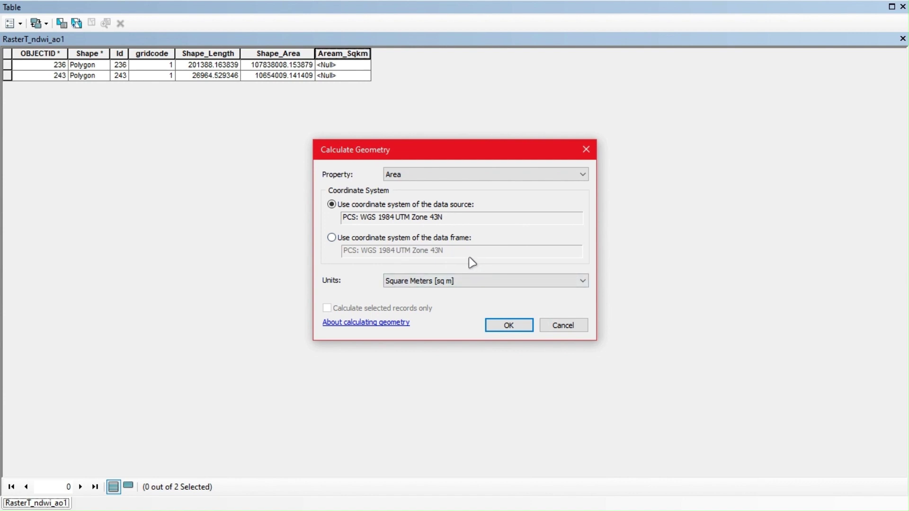
pyautogui.click(469, 279)
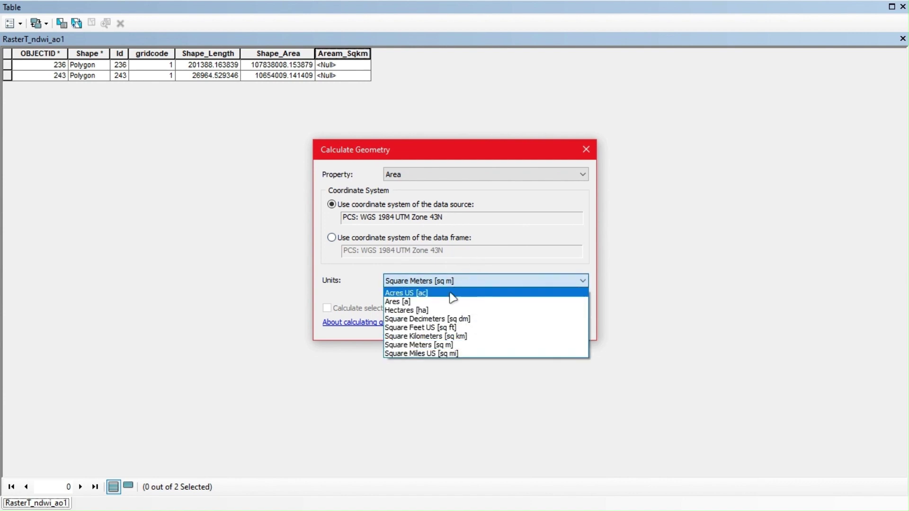
pyautogui.click(442, 336)
pyautogui.click(509, 326)
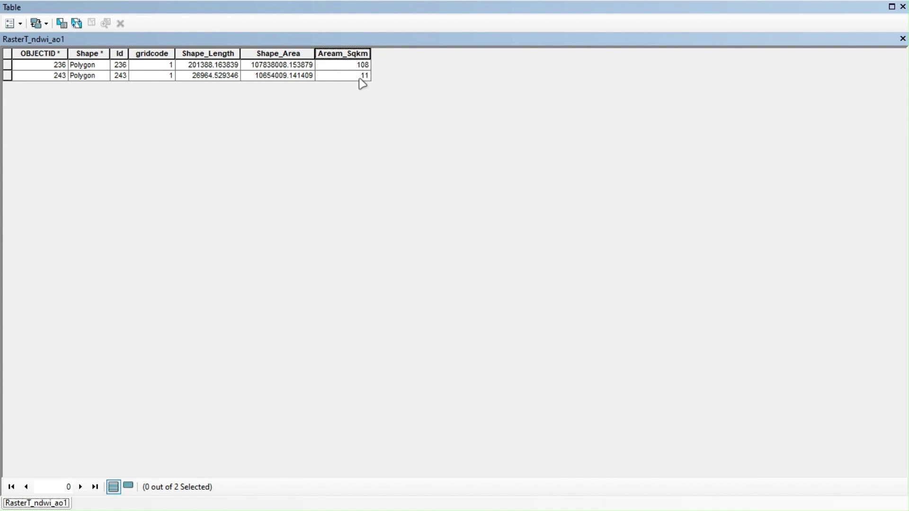
# Check the sum of the Aream_Sqkm field in its statistics, then close the attribute table
pyautogui.rightClick(331, 54)
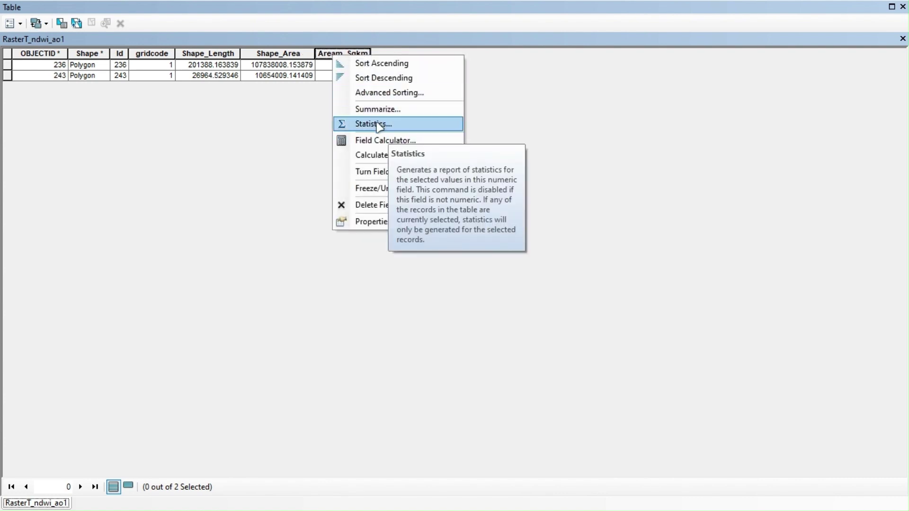
pyautogui.click(379, 125)
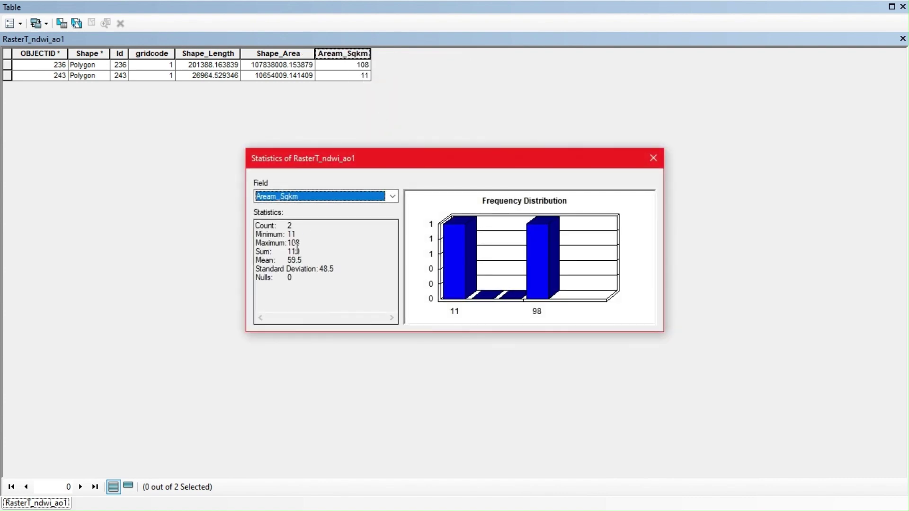
pyautogui.moveTo(287, 251); pyautogui.dragTo(301, 251)
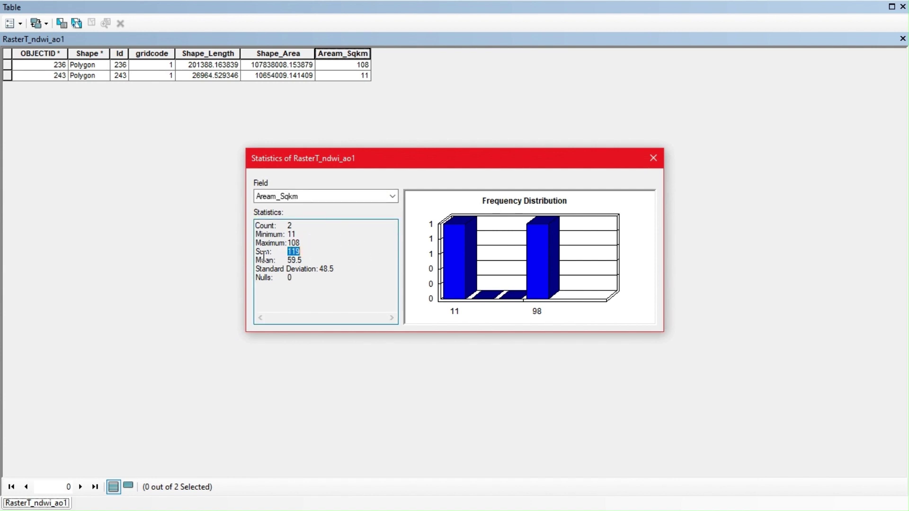
pyautogui.click(651, 161)
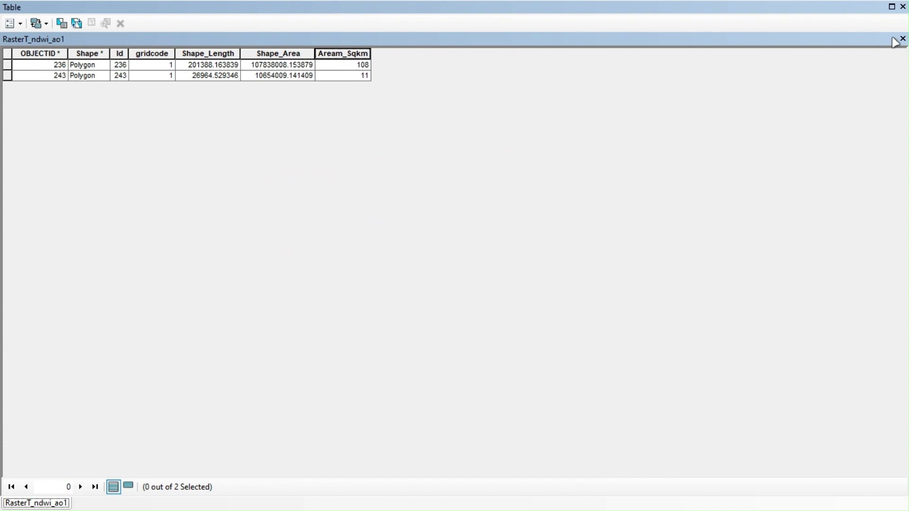
pyautogui.click(902, 6)
# Add the PakistanDEM.tif raster from the PakistanDEM folder under Analytical Analysis on drive G to the map
pyautogui.scroll(2, 565, 212)
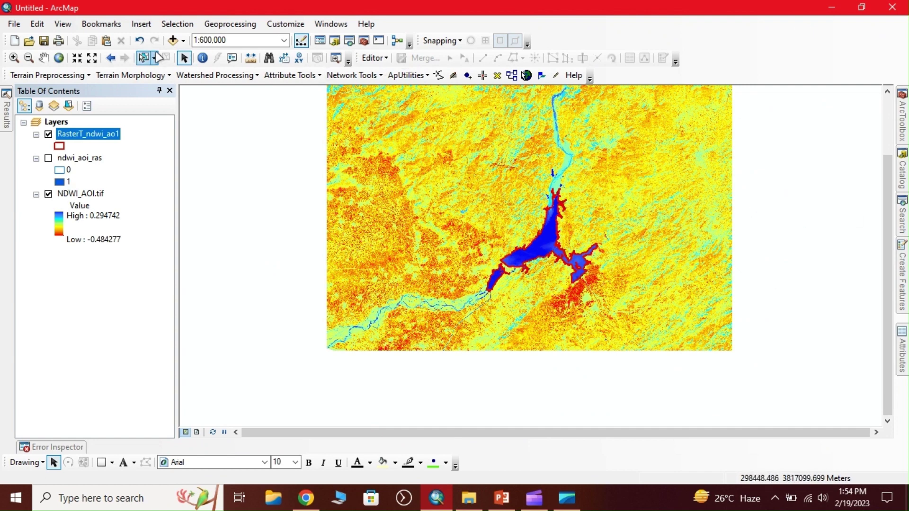
pyautogui.click(174, 40)
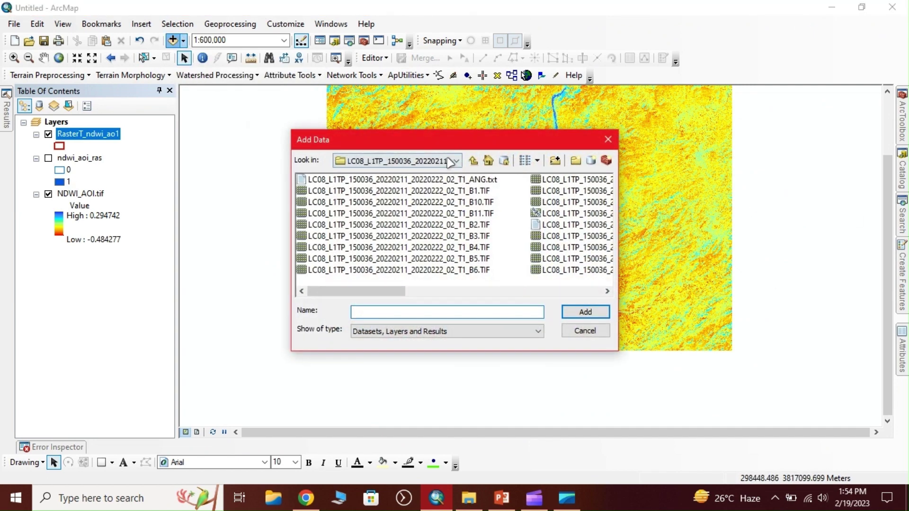
pyautogui.click(472, 162)
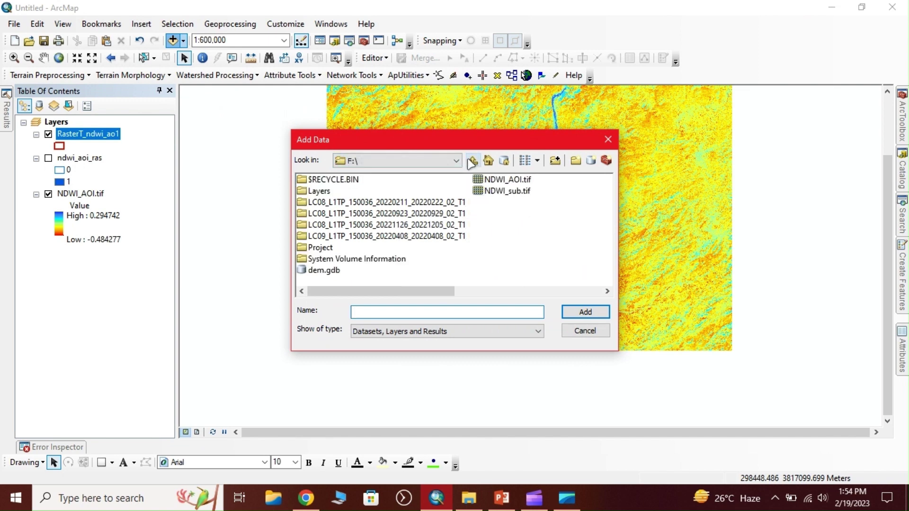
pyautogui.click(472, 161)
pyautogui.doubleClick(311, 225)
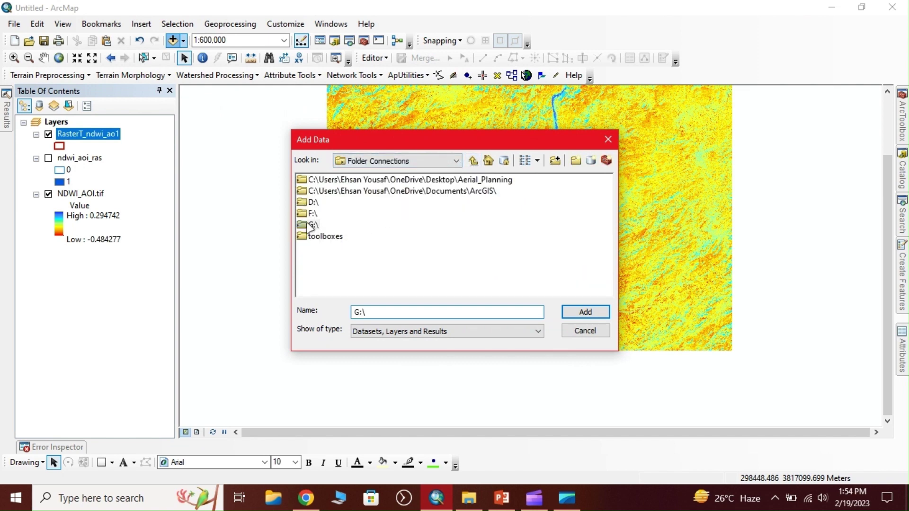
pyautogui.doubleClick(326, 191)
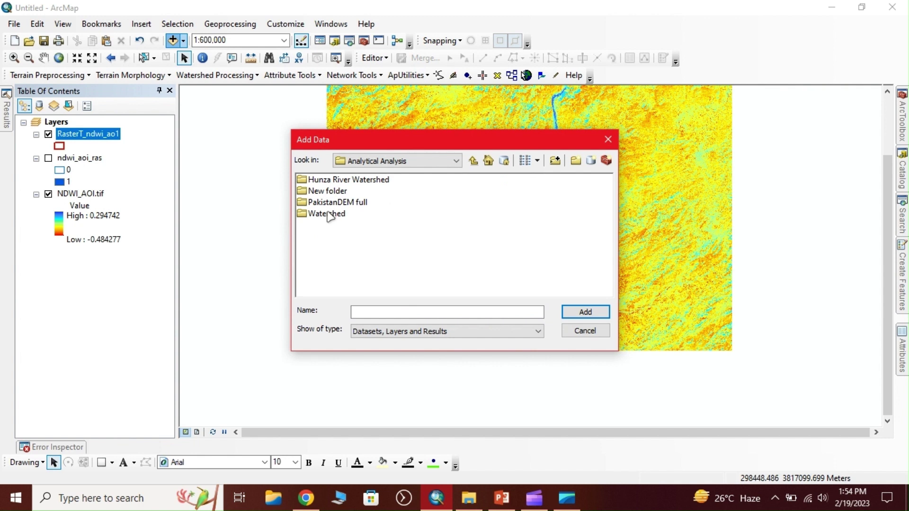
pyautogui.doubleClick(330, 192)
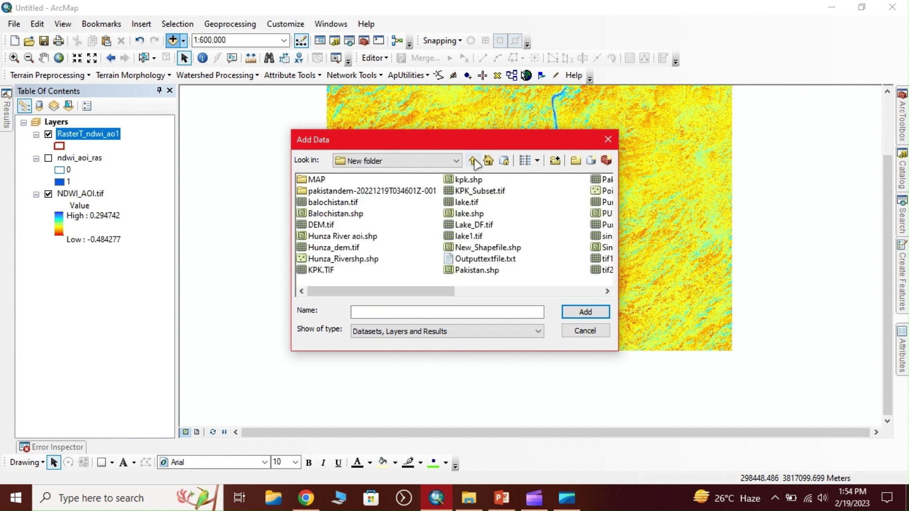
pyautogui.click(473, 161)
pyautogui.doubleClick(334, 203)
pyautogui.doubleClick(327, 180)
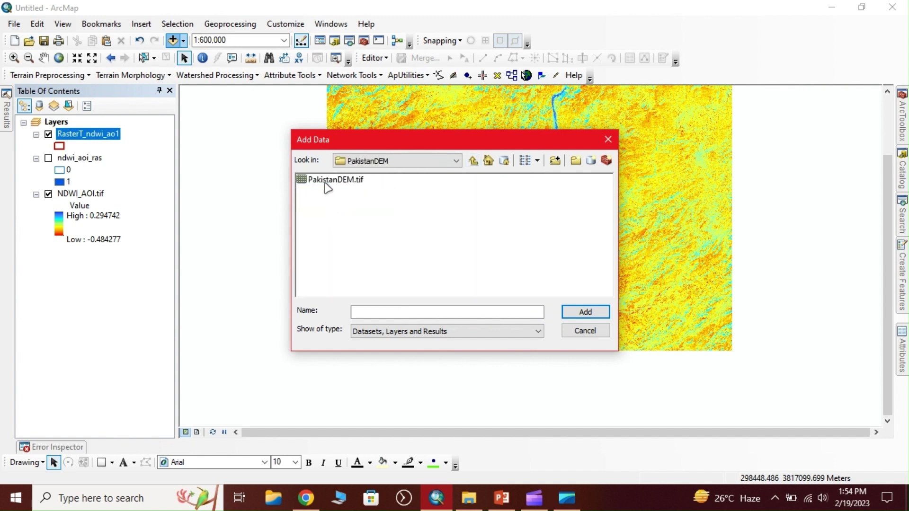
pyautogui.click(329, 180)
pyautogui.click(597, 314)
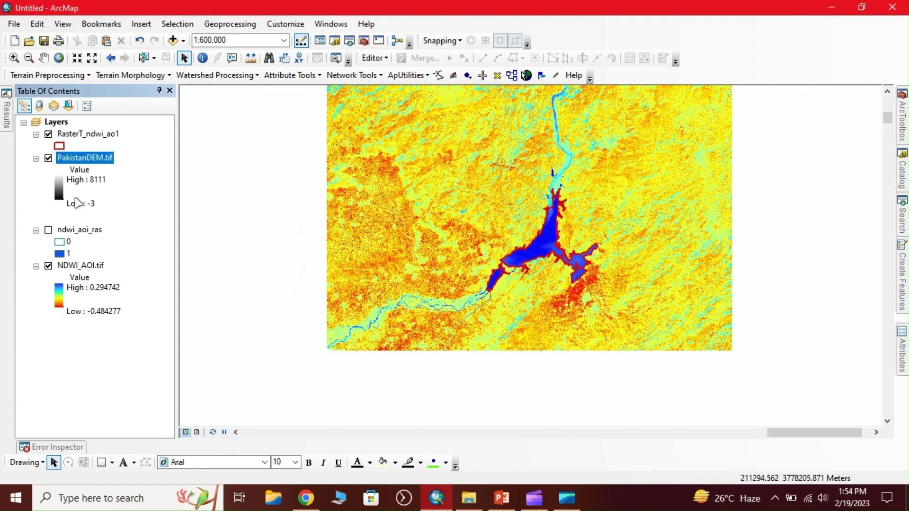
# Check which coordinate systems PakistanDEM.tif and the NDWI layers use in the data frame properties
pyautogui.moveTo(602, 203); pyautogui.dragTo(579, 246)
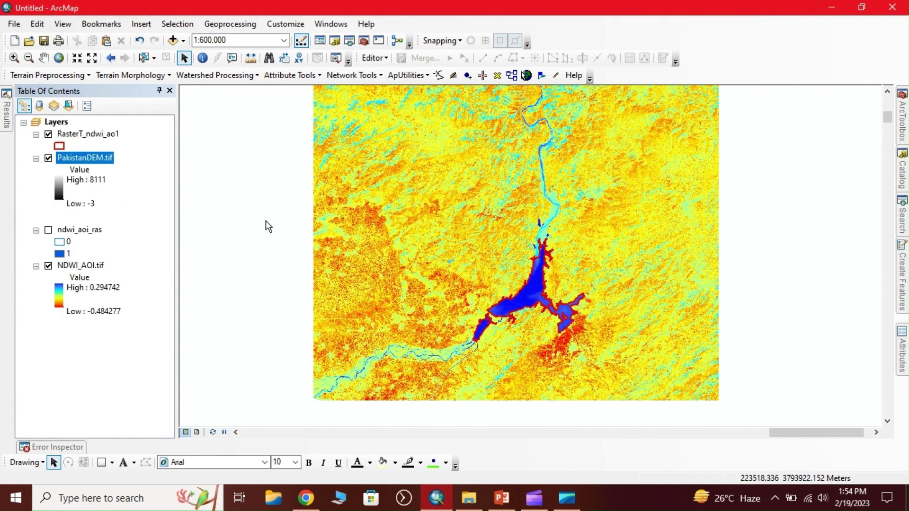
pyautogui.rightClick(444, 183)
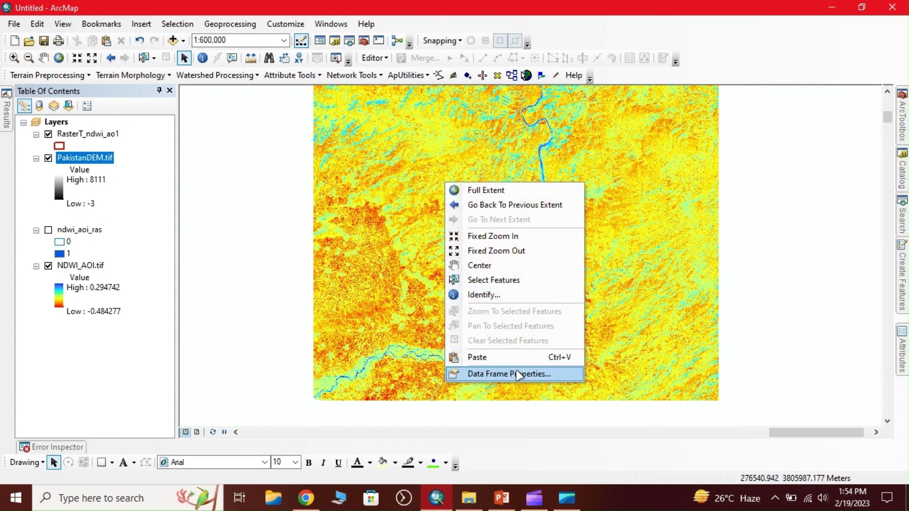
pyautogui.click(532, 373)
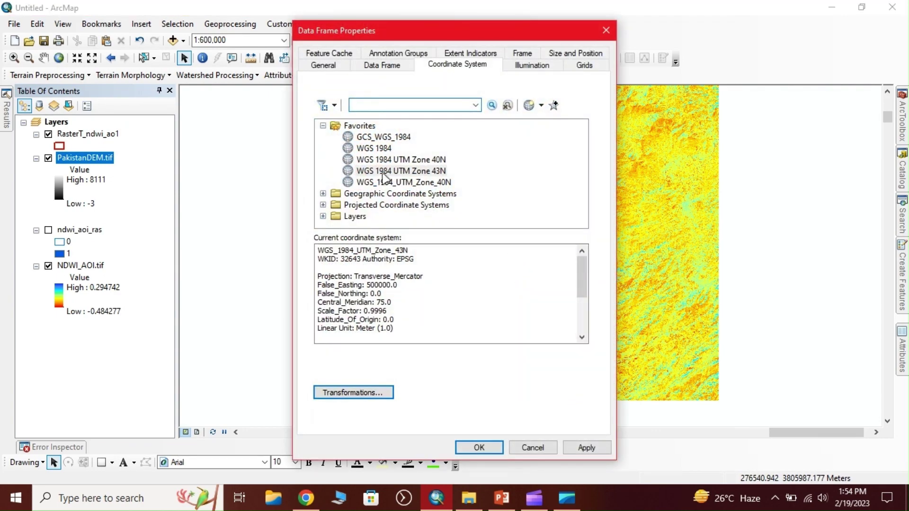
pyautogui.click(323, 216)
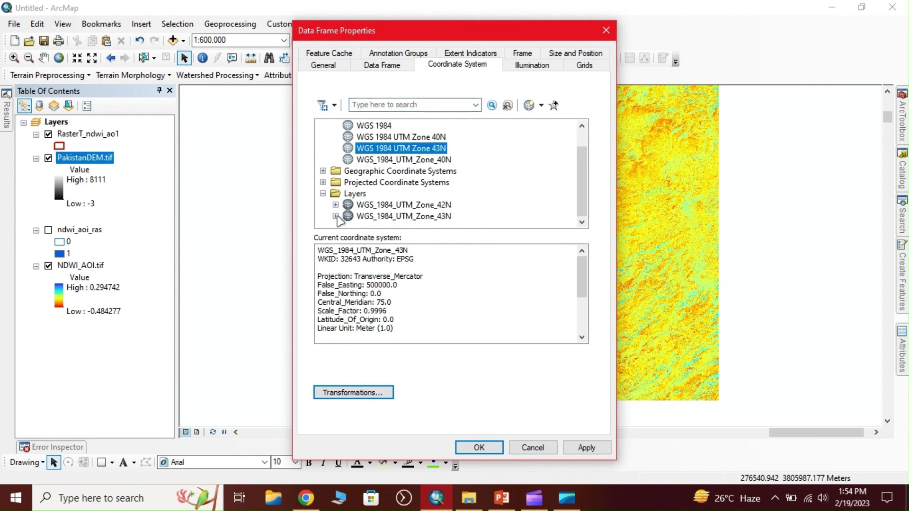
pyautogui.click(335, 216)
pyautogui.click(335, 176)
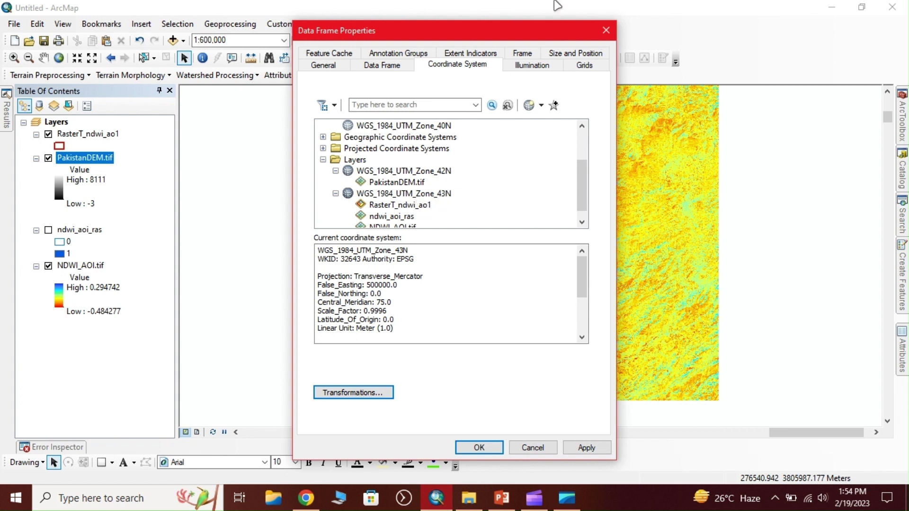
pyautogui.click(605, 31)
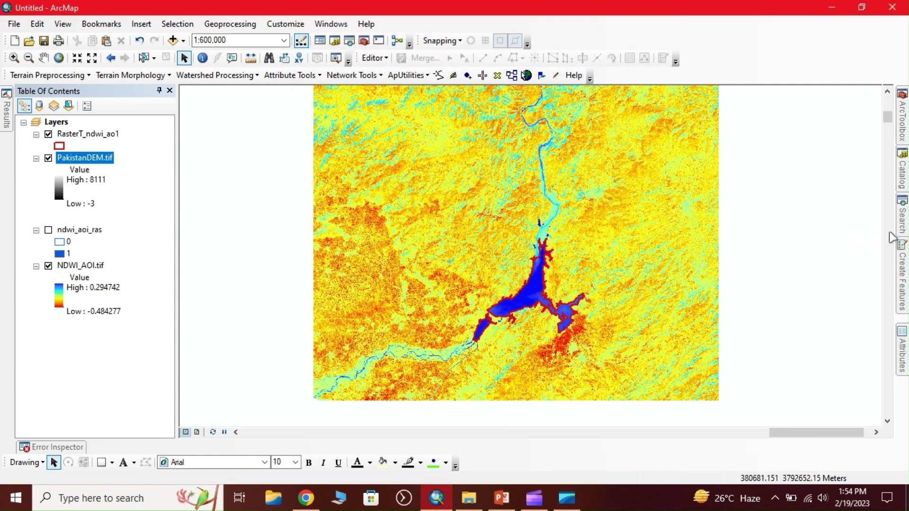
# Search the tools for "Reproject" and open the Project Raster tool
pyautogui.click(902, 220)
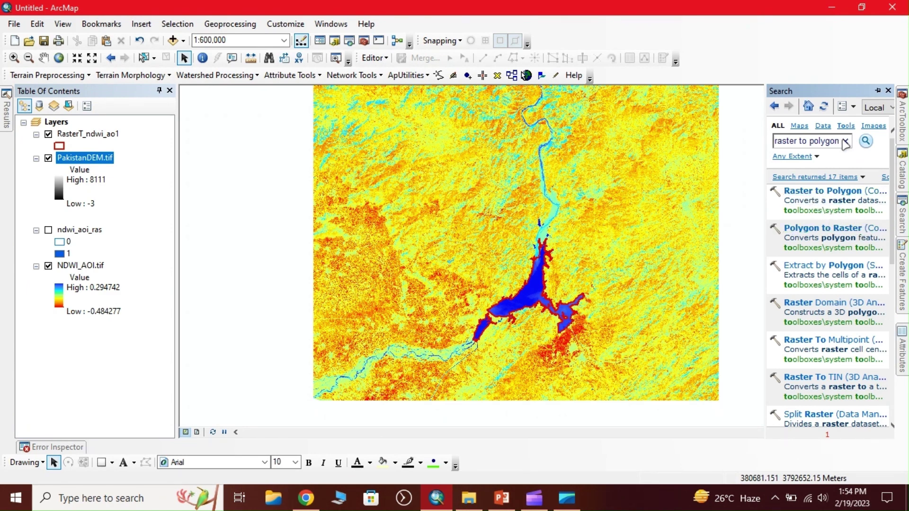
pyautogui.moveTo(836, 140); pyautogui.dragTo(731, 142)
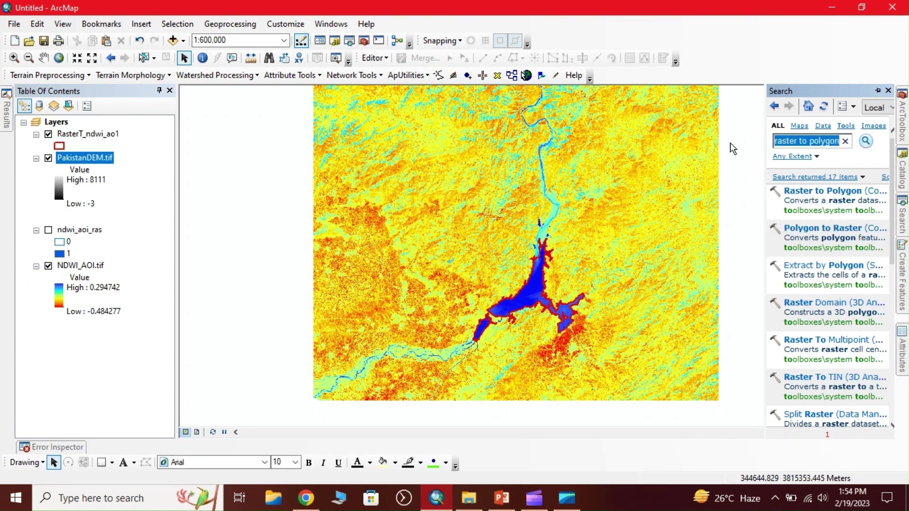
pyautogui.write('Reproject')
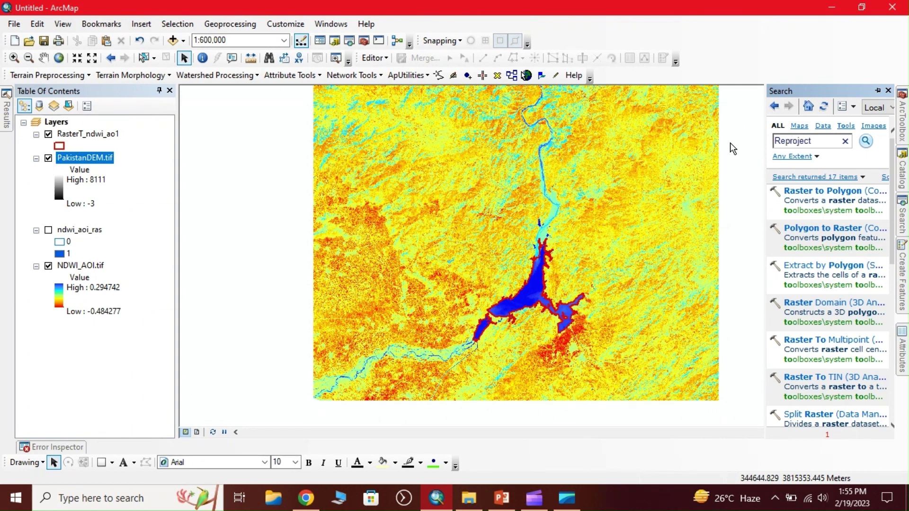
pyautogui.press('Return')
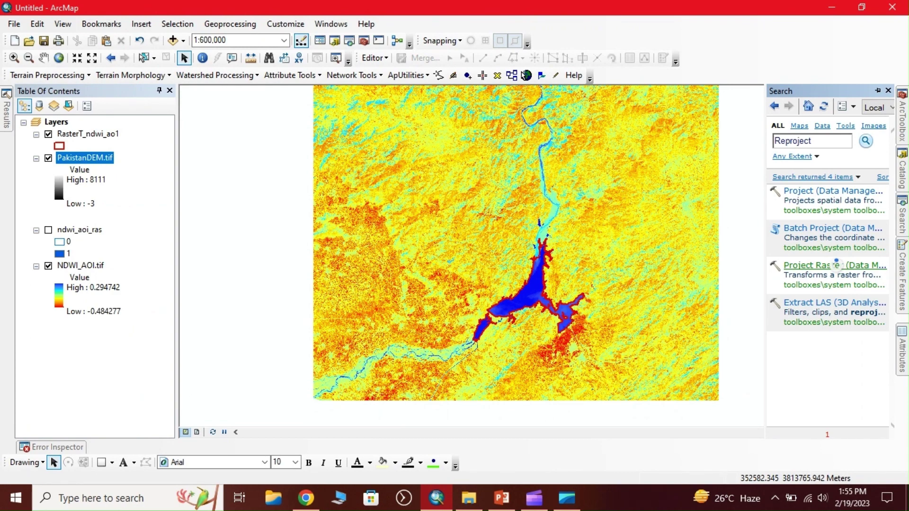
pyautogui.click(835, 261)
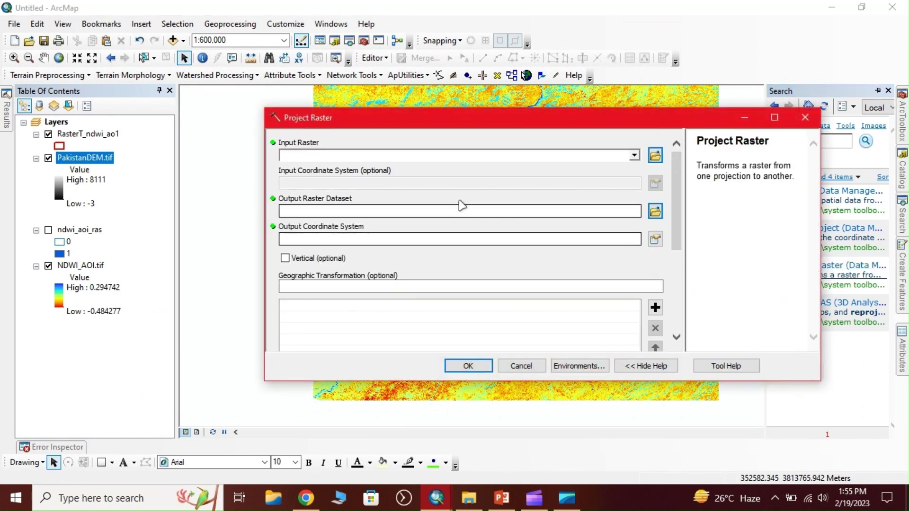
# Project PakistanDEM.tif to WGS_1984_UTM_Zone_43N, taking the coordinate system from the map's layers and keeping the default output dataset
pyautogui.click(633, 155)
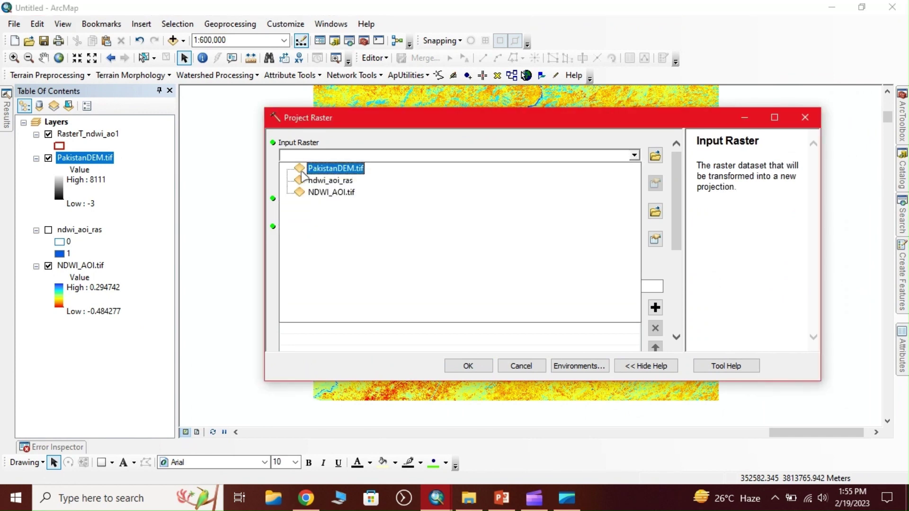
pyautogui.click(341, 169)
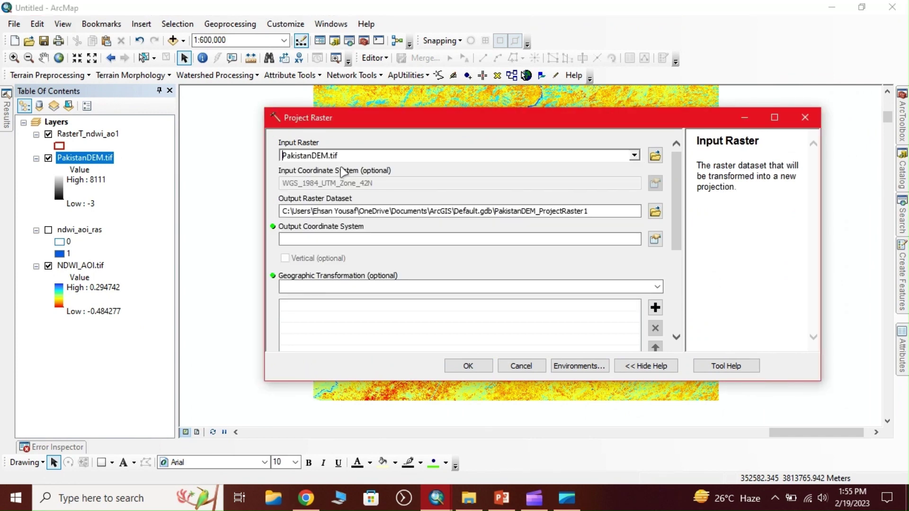
pyautogui.click(655, 239)
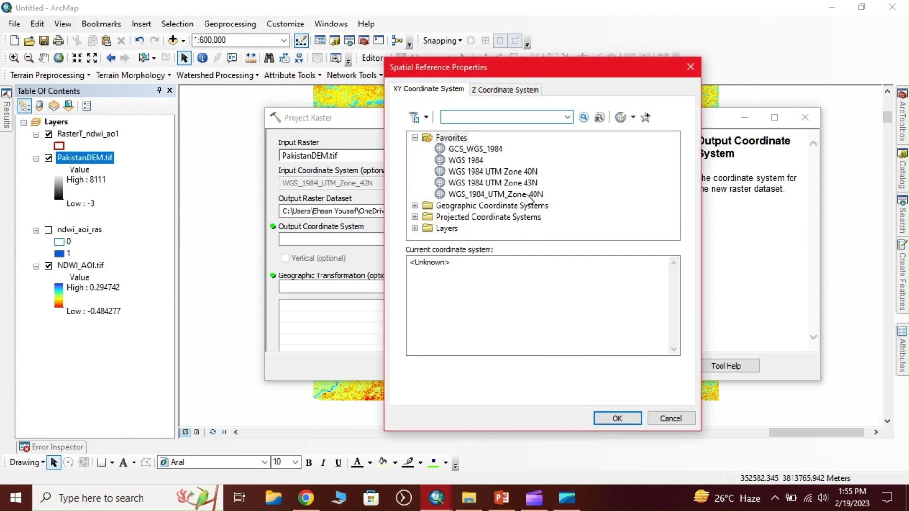
pyautogui.click(415, 228)
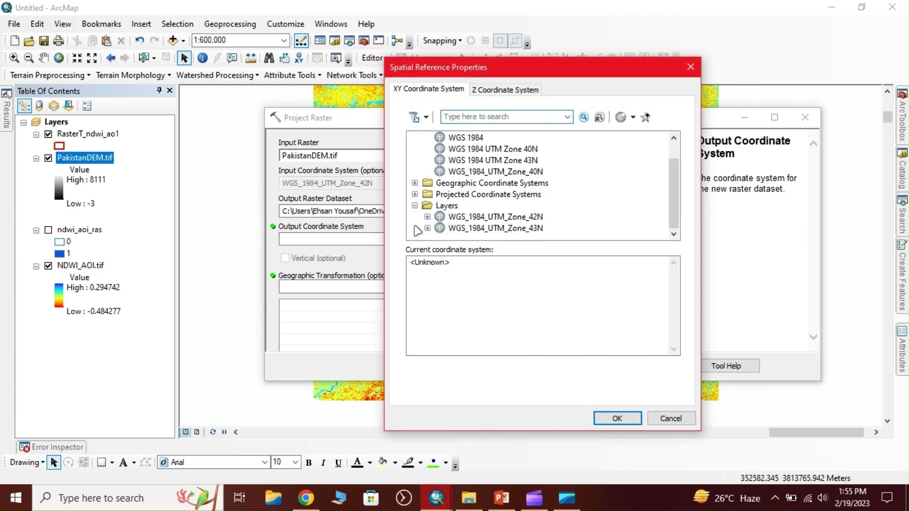
pyautogui.click(448, 229)
pyautogui.click(616, 418)
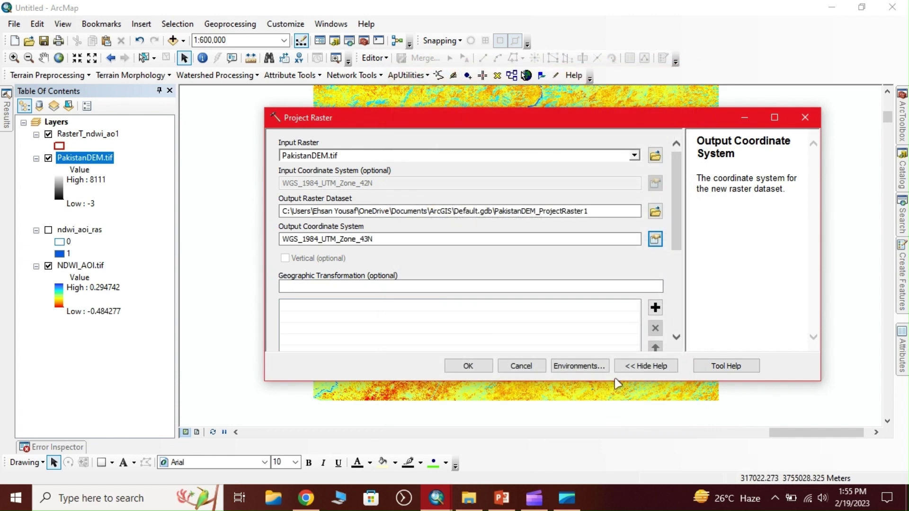
pyautogui.click(466, 367)
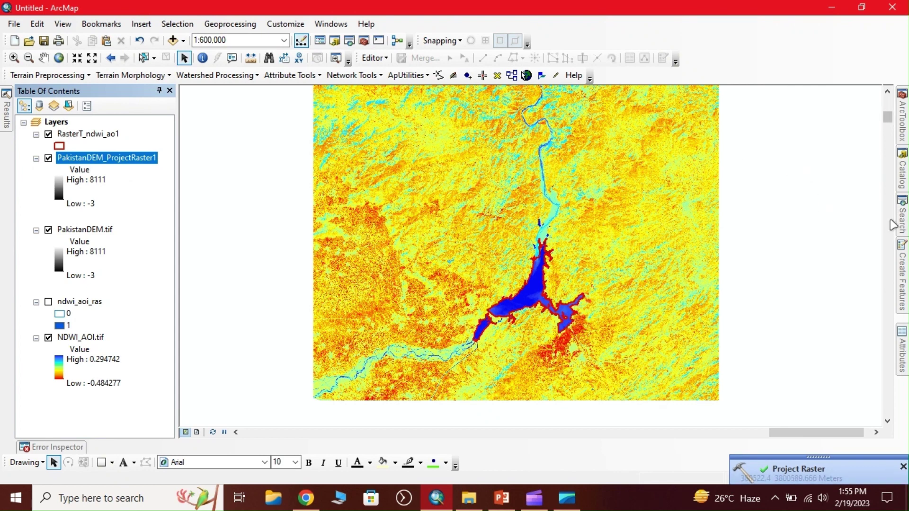
# Search the tools for "surface volume" and open the Surface Volume tool
pyautogui.moveTo(899, 222)
pyautogui.doubleClick(779, 142)
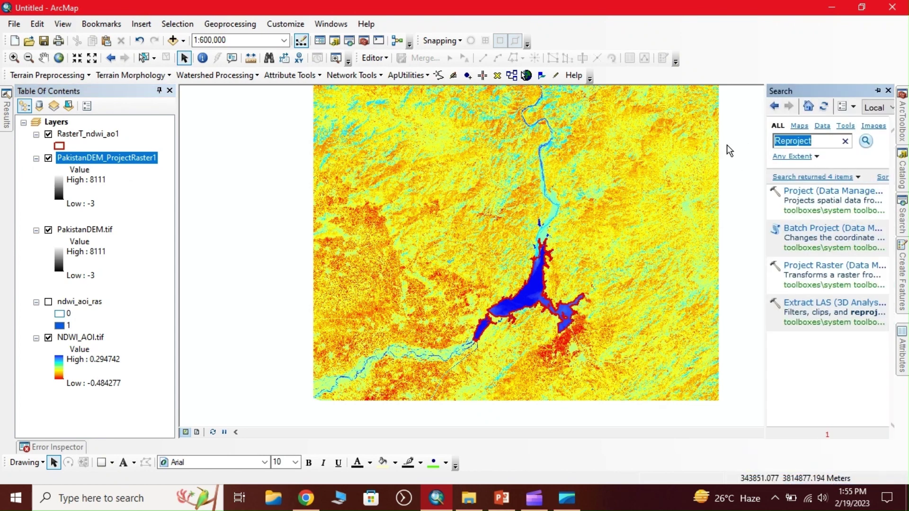
pyautogui.write('surface volume')
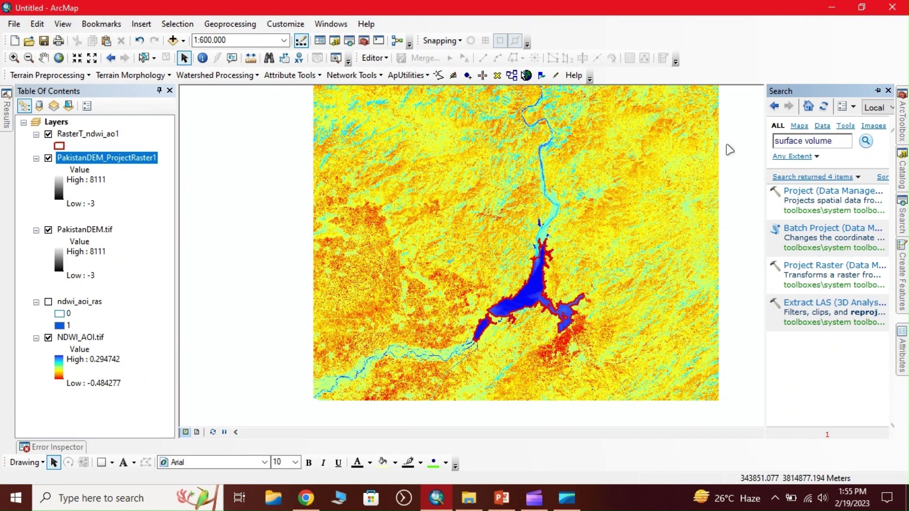
pyautogui.press('Return')
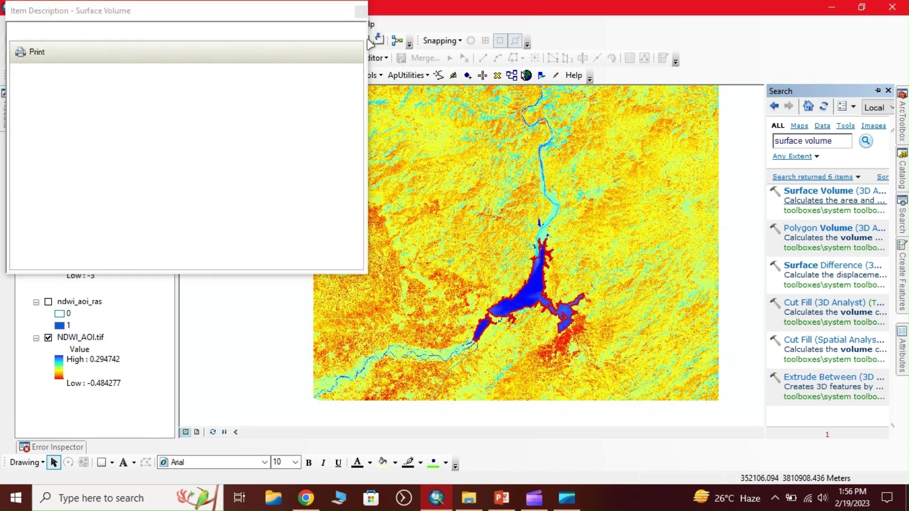
pyautogui.click(361, 11)
pyautogui.click(844, 191)
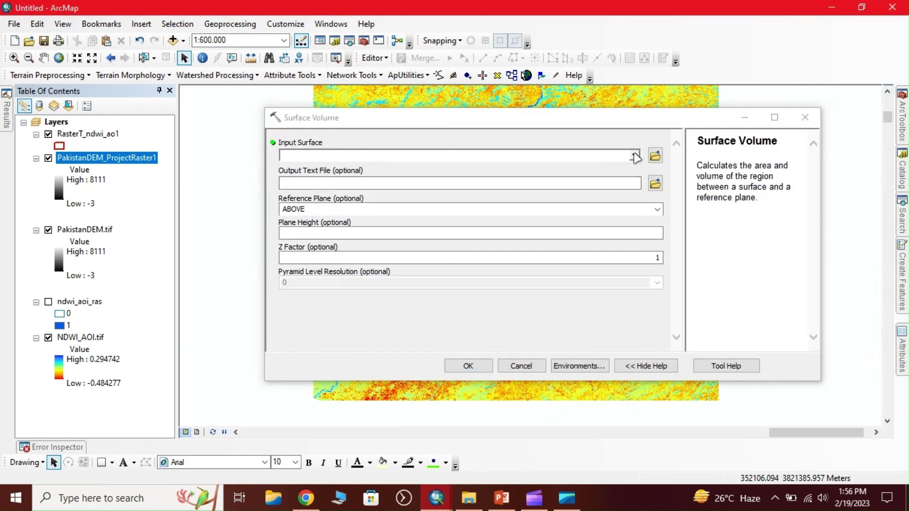
# Set PakistanDEM_ProjectRaster1 as the input surface of the Surface Volume tool
pyautogui.click(634, 156)
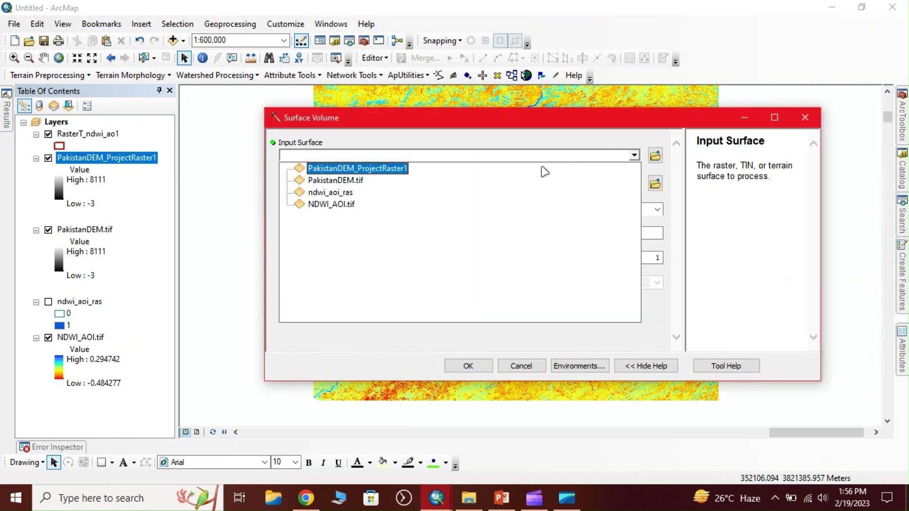
pyautogui.click(388, 170)
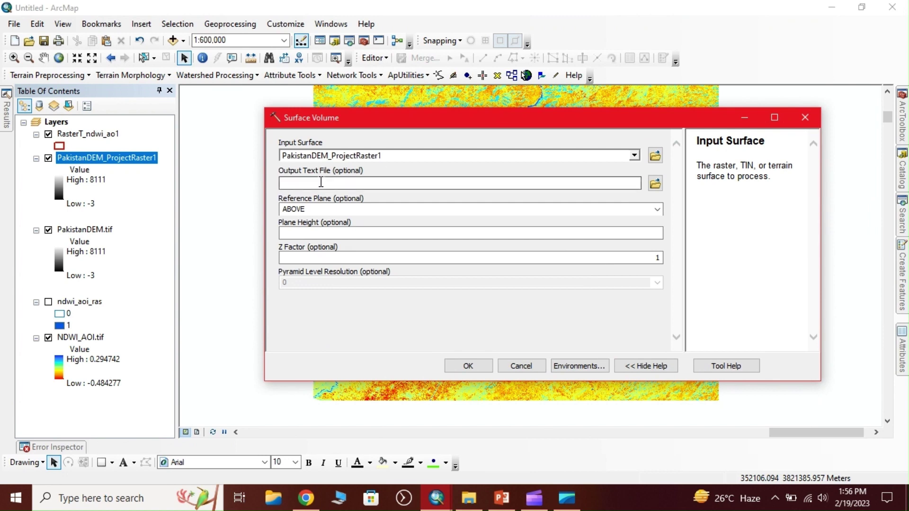